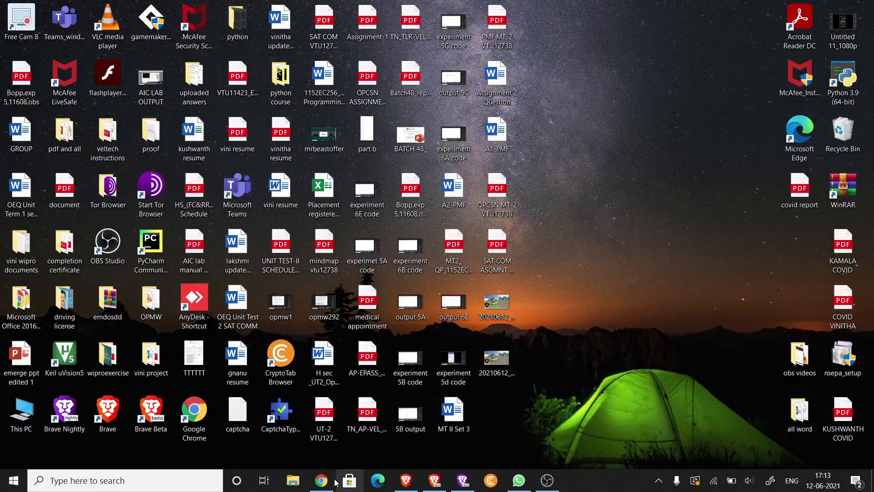
Switch to YouTube Studio in Chrome and upload the video file "Untitled 11_1080p.mp4" from the Desktop
{"action": "left_click", "coordinate": [322, 480]}
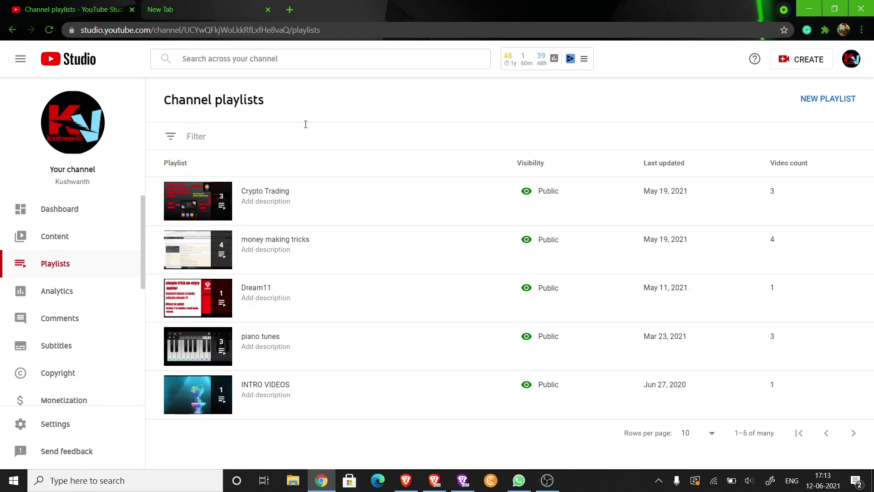
{"action": "left_click", "coordinate": [800, 67]}
{"action": "left_click", "coordinate": [777, 83]}
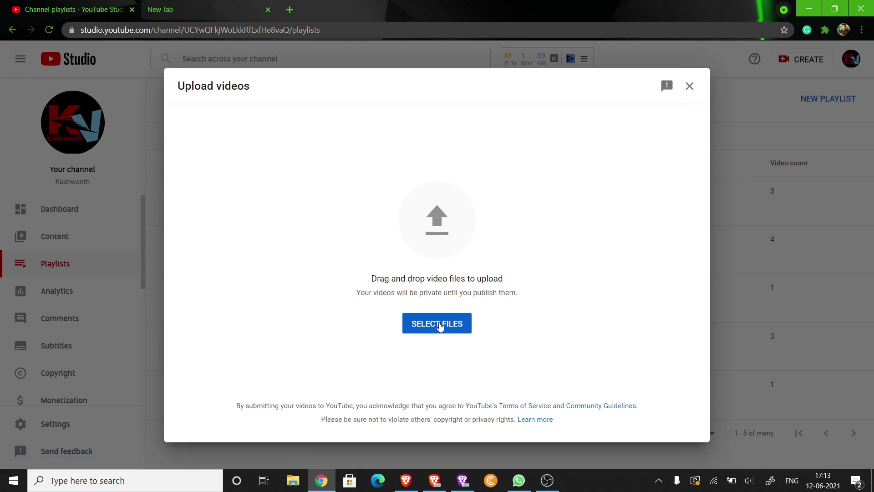
{"action": "left_click", "coordinate": [439, 326]}
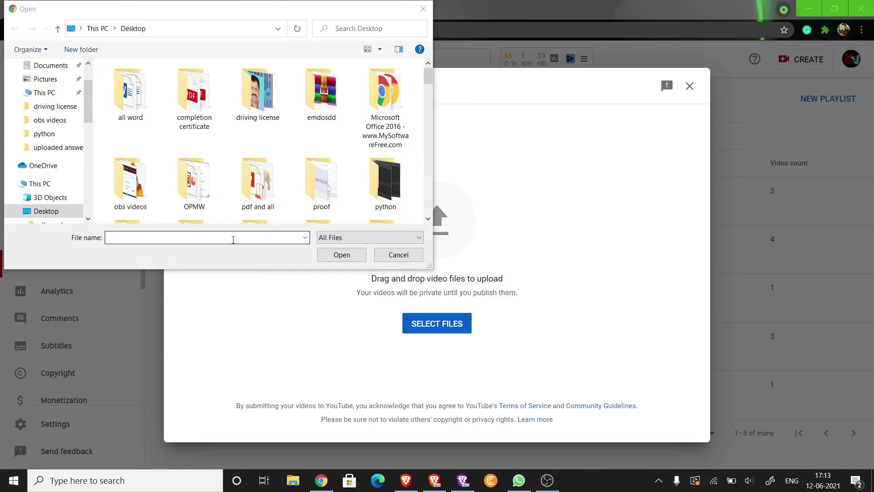
{"action": "left_click", "coordinate": [233, 239]}
{"action": "type", "text": "unt"}
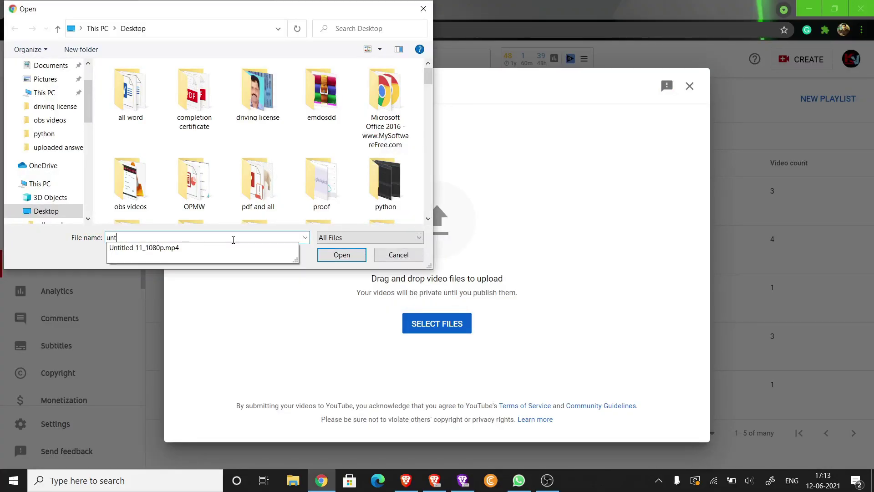
{"action": "left_click", "coordinate": [216, 247]}
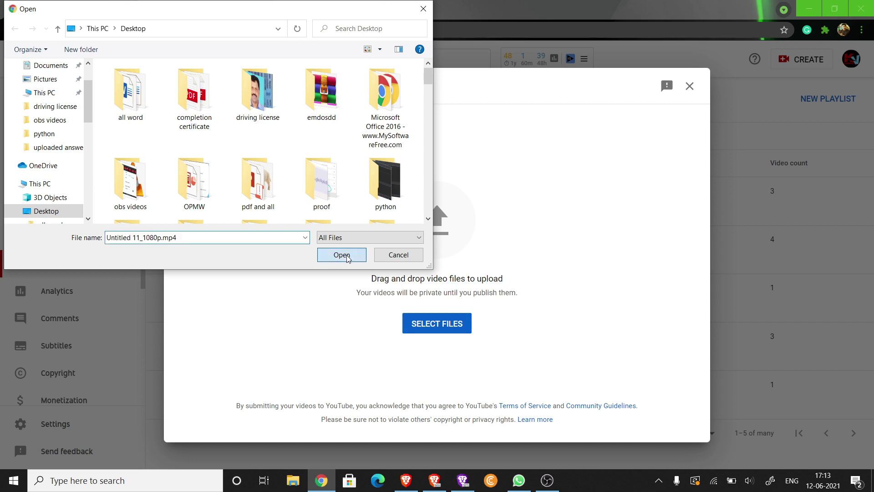
{"action": "left_click", "coordinate": [344, 255]}
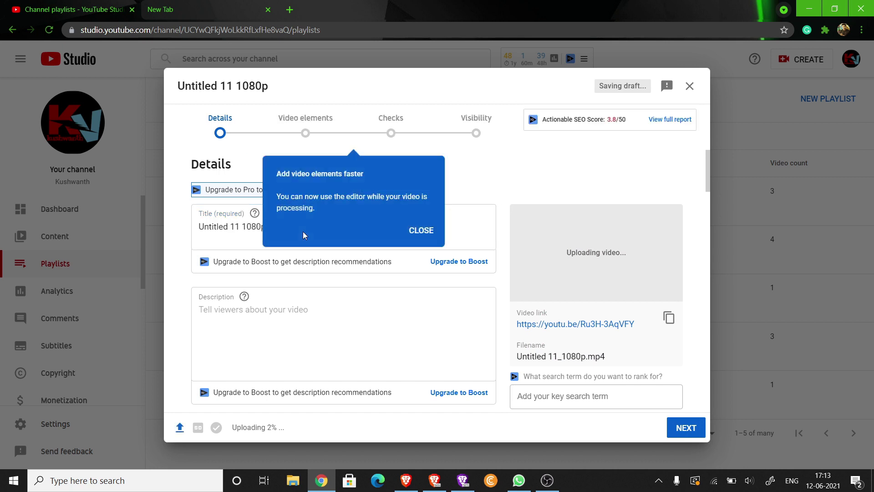
Clear the video's prefilled title and dismiss the tip about adding video elements faster
{"action": "triple_click", "coordinate": [253, 228]}
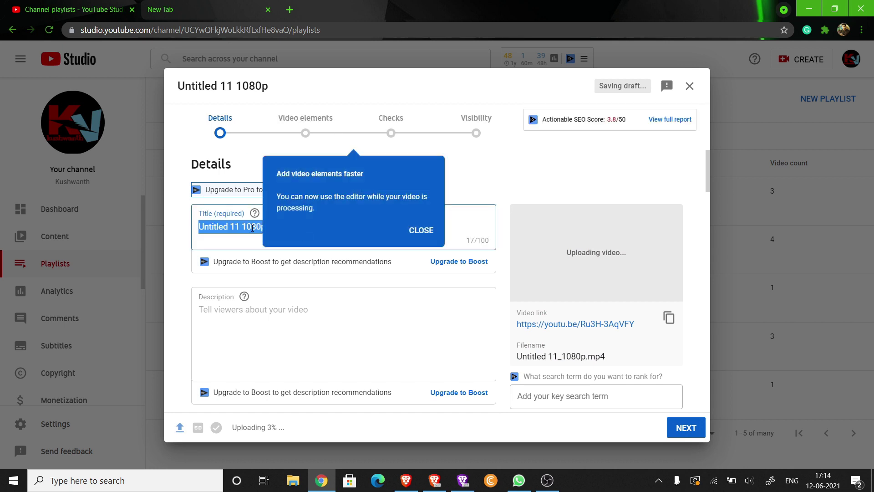
{"action": "key", "text": "BackSpace"}
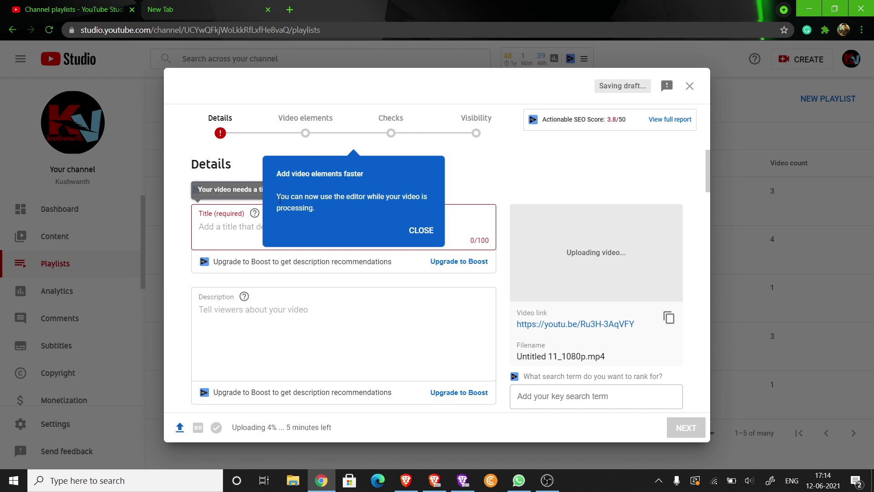
{"action": "left_click", "coordinate": [420, 231]}
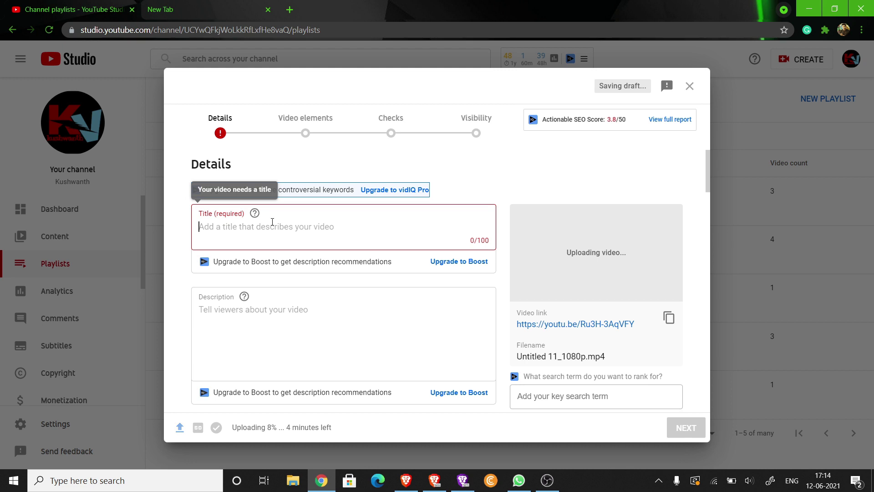
{"action": "type", "text": "LA"}
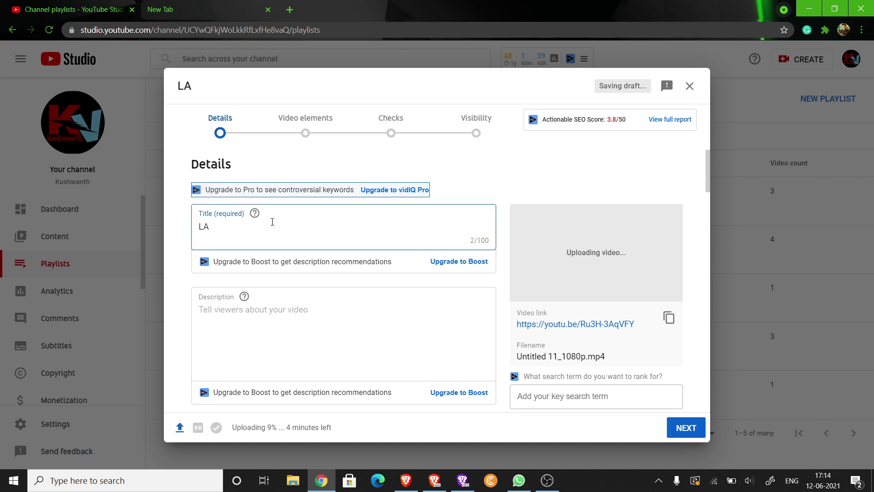
{"action": "type", "text": "M"}
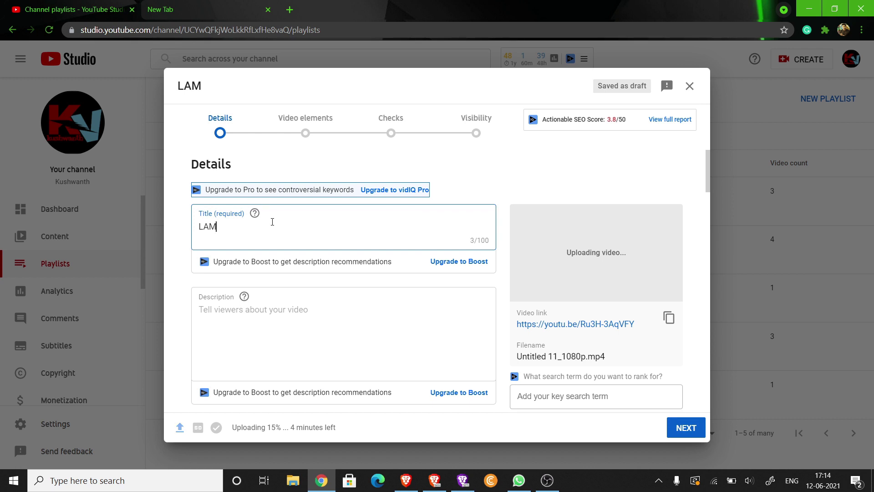
{"action": "key", "text": "BackSpace"}
{"action": "key", "text": "BackSpace"}
{"action": "key", "text": "BackSpace"}
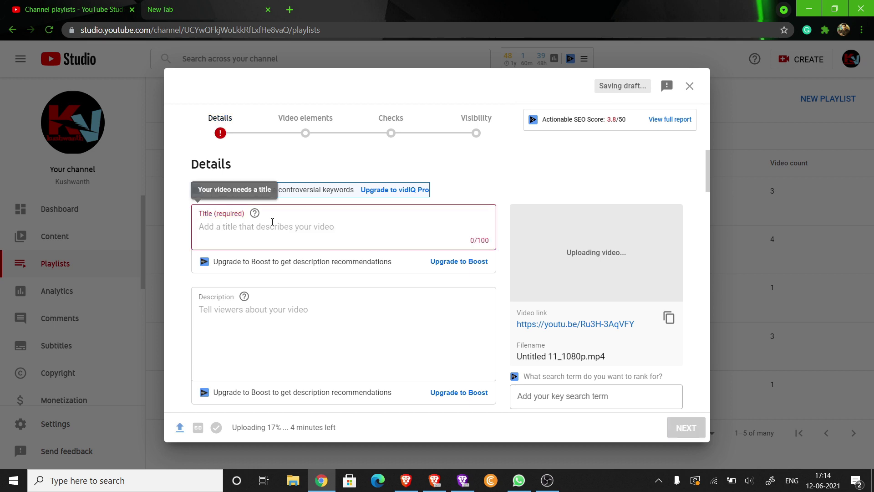
Set the video's title to "Lamborghini huracan high speed | Taxi sim 2020"
{"action": "type", "text": "La"}
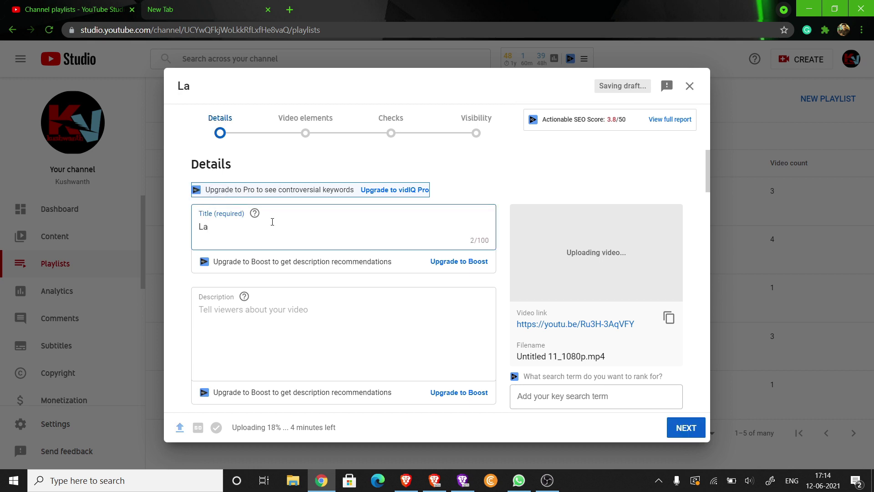
{"action": "type", "text": "mborghini"}
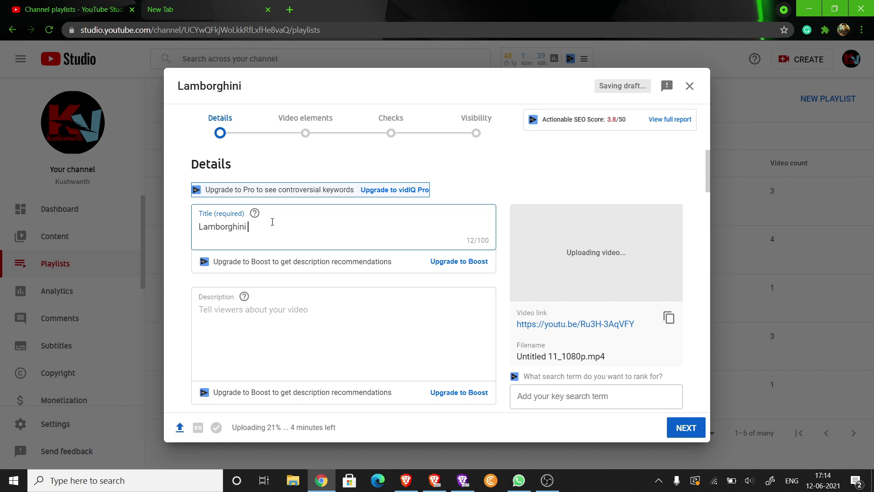
{"action": "type", "text": "huracan high"}
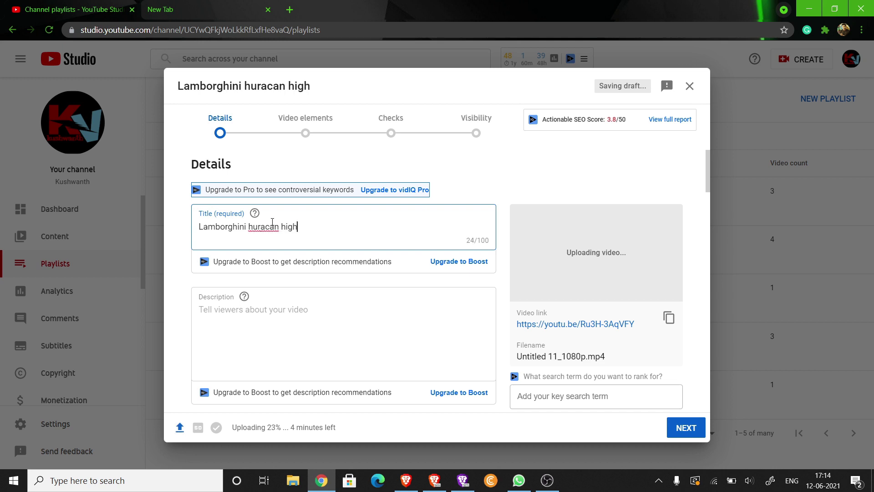
{"action": "type", "text": " speed | Taxi "}
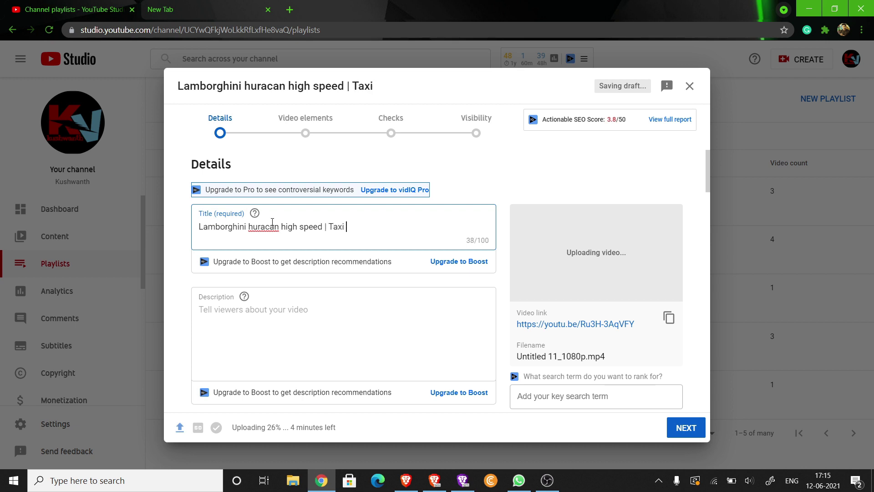
{"action": "type", "text": "sim 2020"}
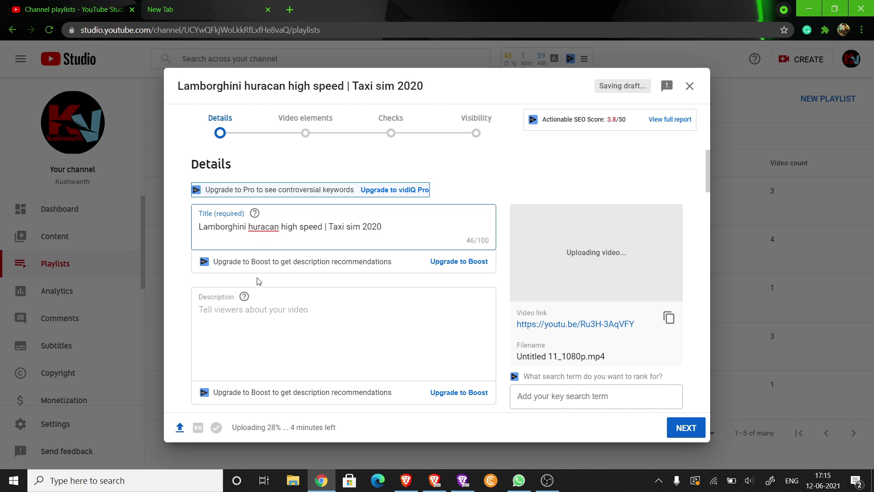
Enter the description "hello guys, in this i have shown you the high speed of lamborhini huracan in taxi sim 2020 game.."
{"action": "left_click", "coordinate": [247, 309]}
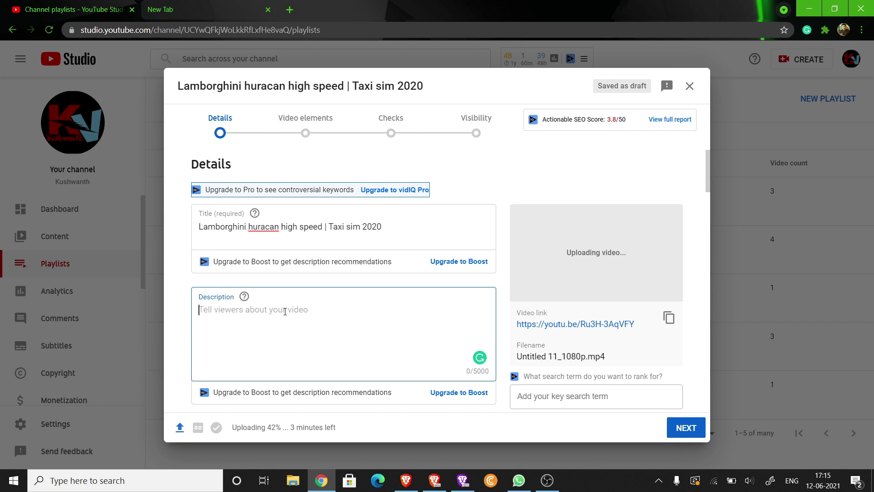
{"action": "type", "text": "hello g"}
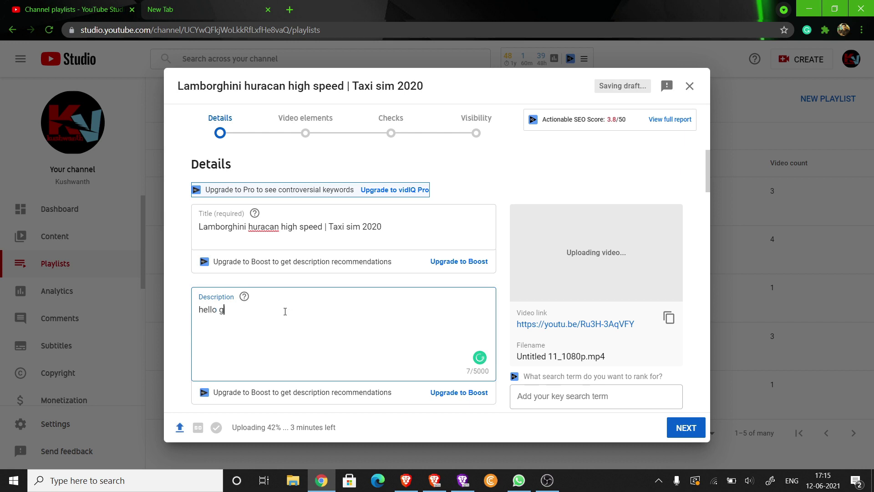
{"action": "type", "text": "uys "}
{"action": "type", "text": " in this i have shown you the high"}
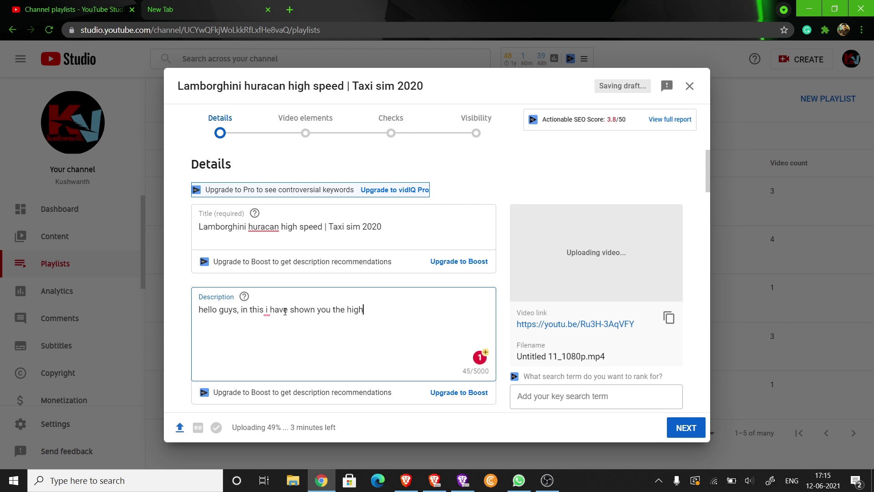
{"action": "type", "text": " speed of lambor"}
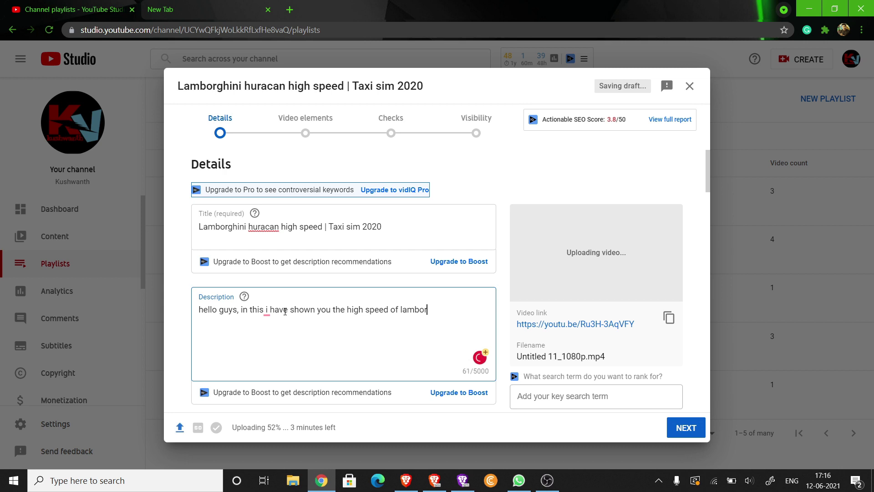
{"action": "type", "text": "hini huracan in t"}
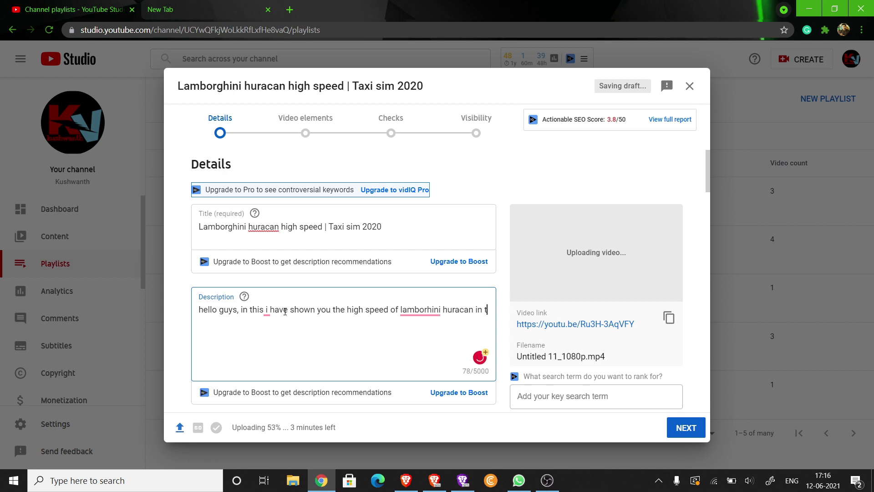
{"action": "type", "text": "axi sim 2020 game"}
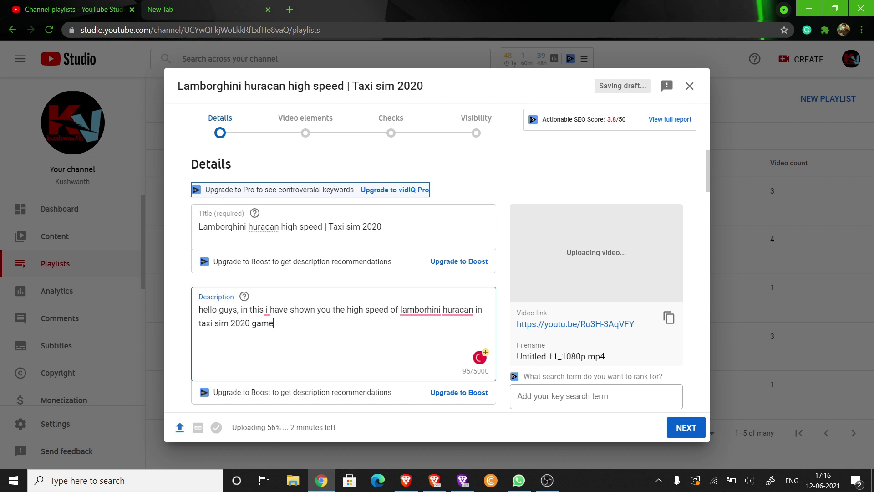
{"action": "type", "text": ".."}
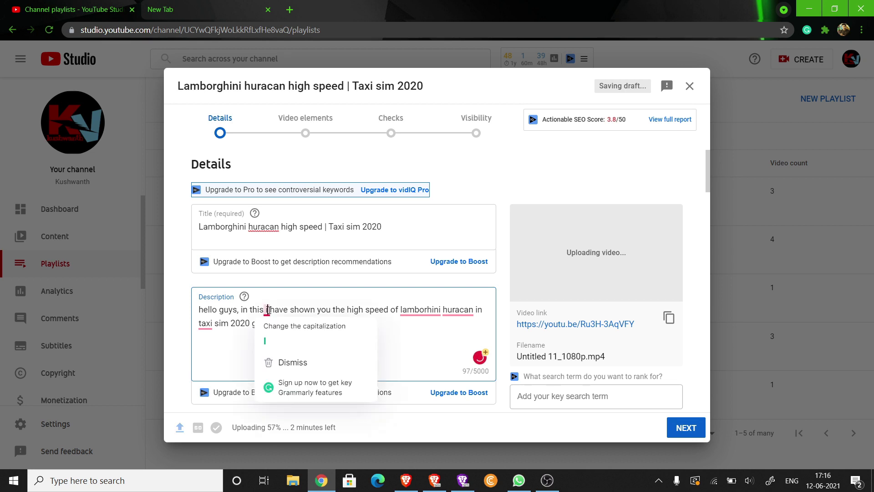
Capitalize "I" in the description and correct the misspelled car brand to "Lamborghini"
{"action": "left_click", "coordinate": [268, 310]}
{"action": "key", "text": "BackSpace"}
{"action": "type", "text": "I"}
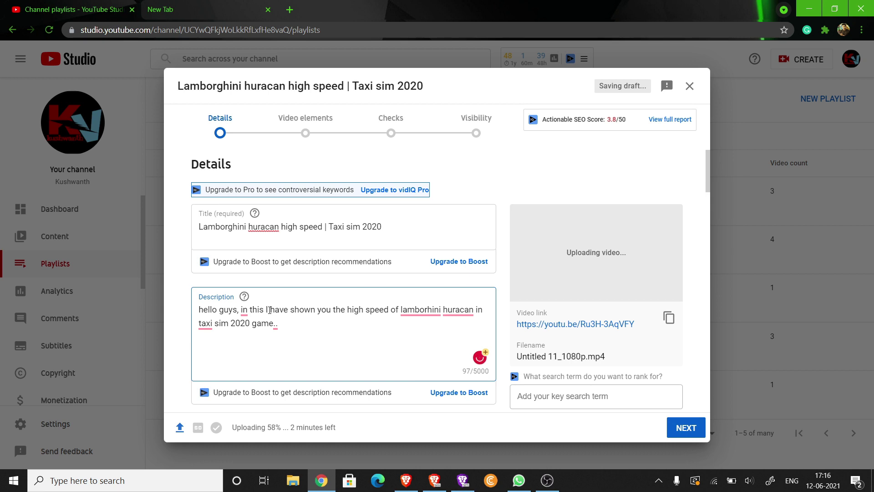
{"action": "mouse_move", "coordinate": [437, 314]}
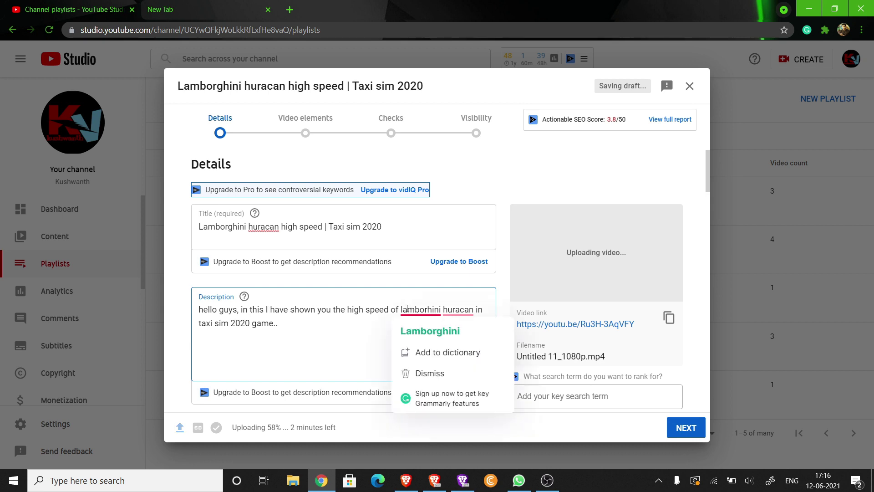
{"action": "left_click", "coordinate": [429, 330]}
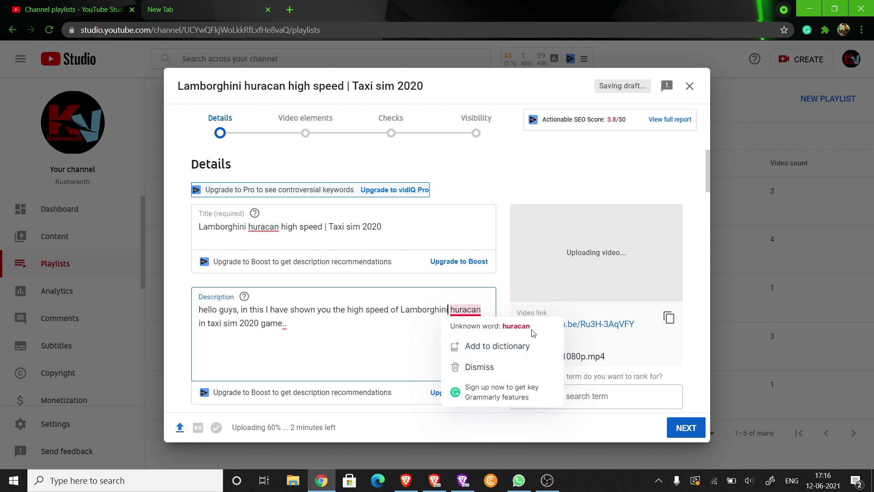
Dismiss the unknown-word flag on "huracan" and delete the description's trailing periods
{"action": "left_click", "coordinate": [486, 371]}
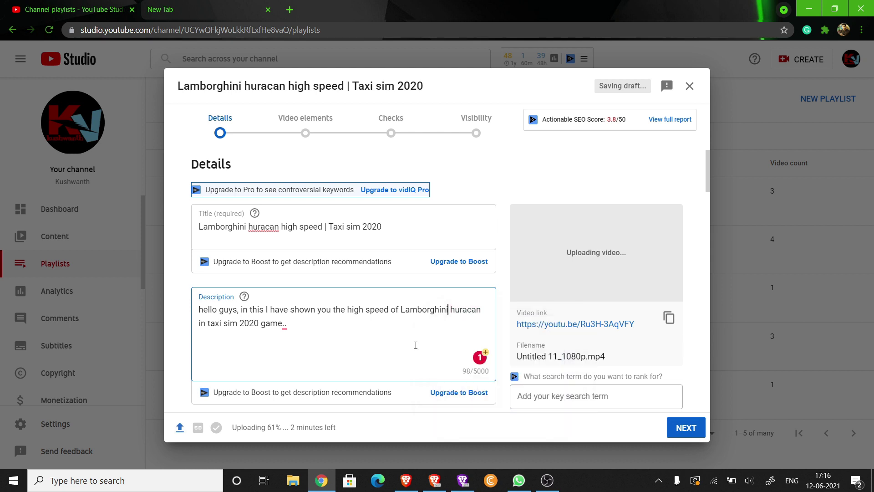
{"action": "key", "text": "BackSpace"}
{"action": "key", "text": "BackSpace"}
Create a new public playlist titled "Gaming" and add the video to it
{"action": "scroll", "coordinate": [328, 324], "scroll_direction": "down", "scroll_amount": 5}
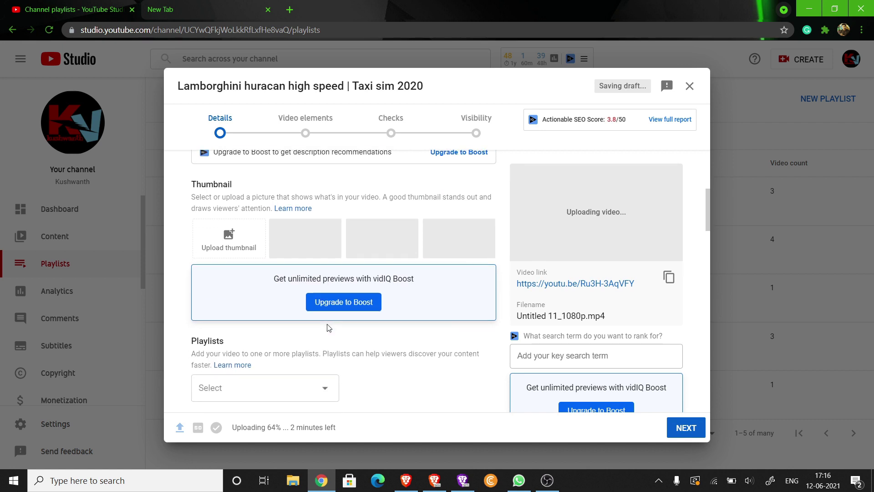
{"action": "scroll", "coordinate": [329, 328], "scroll_direction": "down", "scroll_amount": 1}
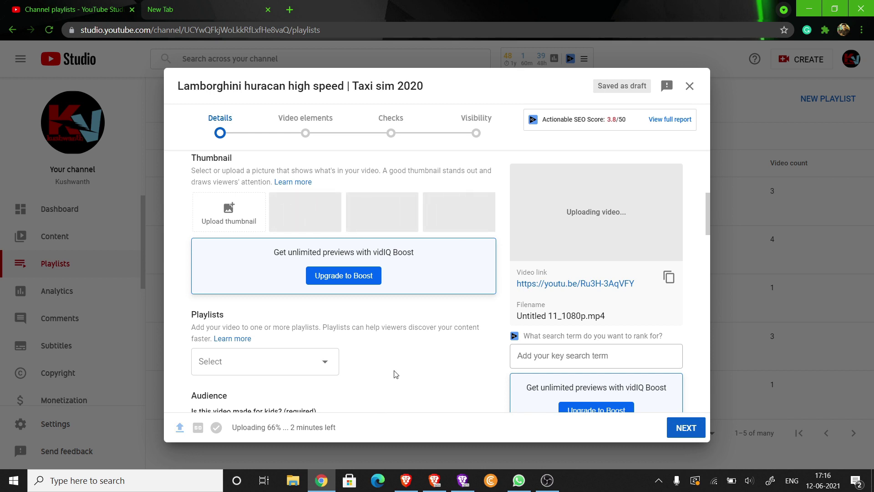
{"action": "scroll", "coordinate": [354, 318], "scroll_direction": "down", "scroll_amount": 1}
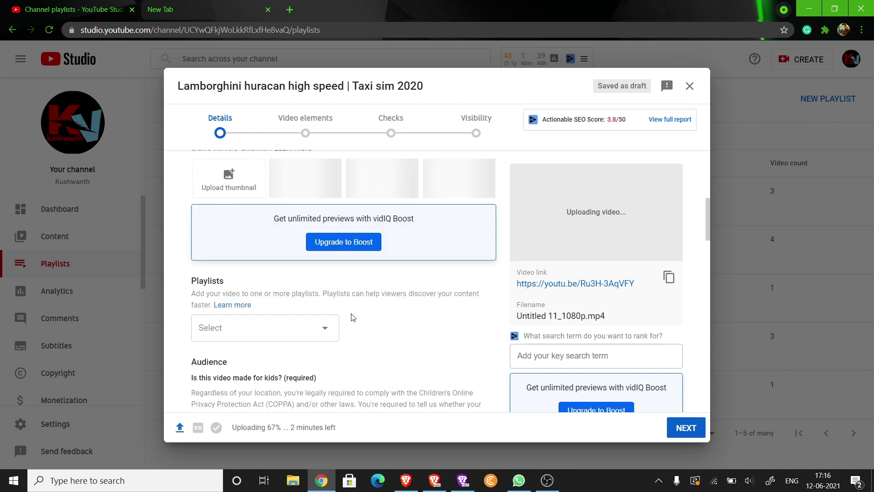
{"action": "scroll", "coordinate": [353, 318], "scroll_direction": "down", "scroll_amount": 1}
{"action": "left_click", "coordinate": [284, 288]}
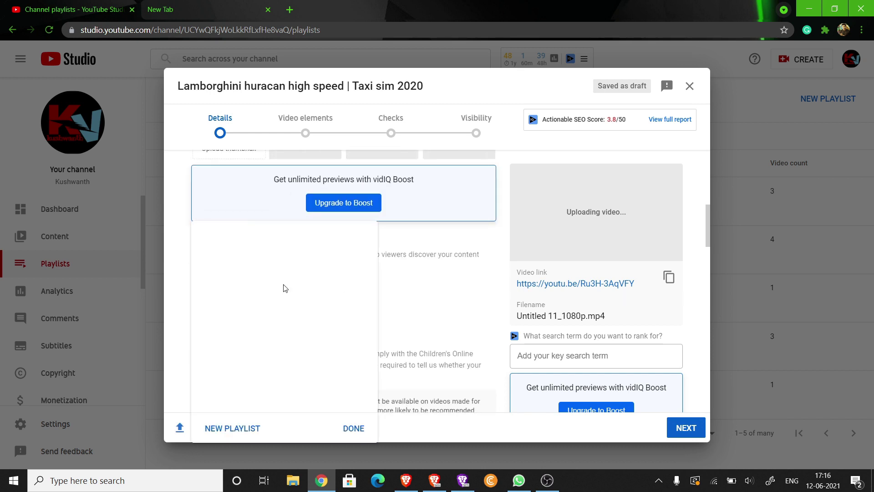
{"action": "left_click", "coordinate": [248, 432]}
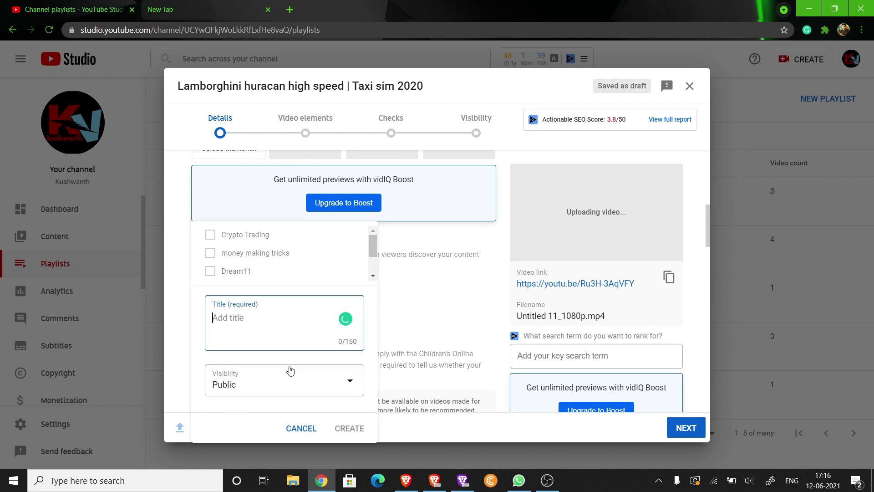
{"action": "type", "text": "ga"}
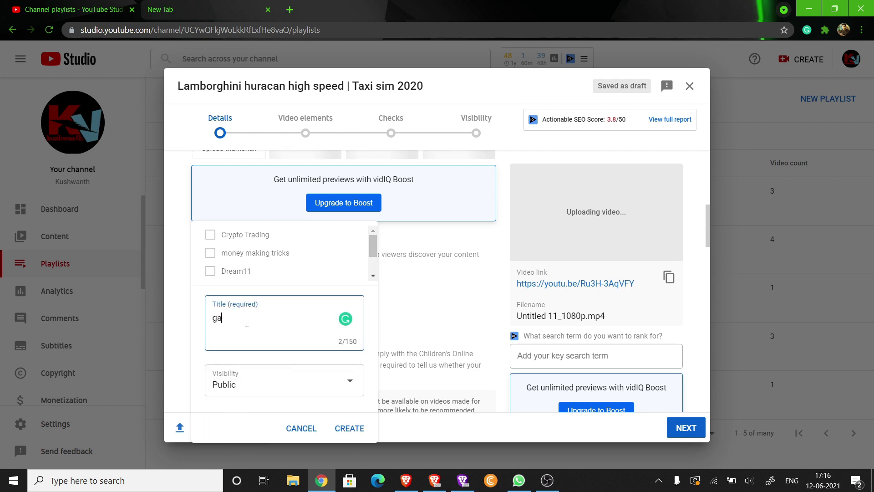
{"action": "type", "text": "ming"}
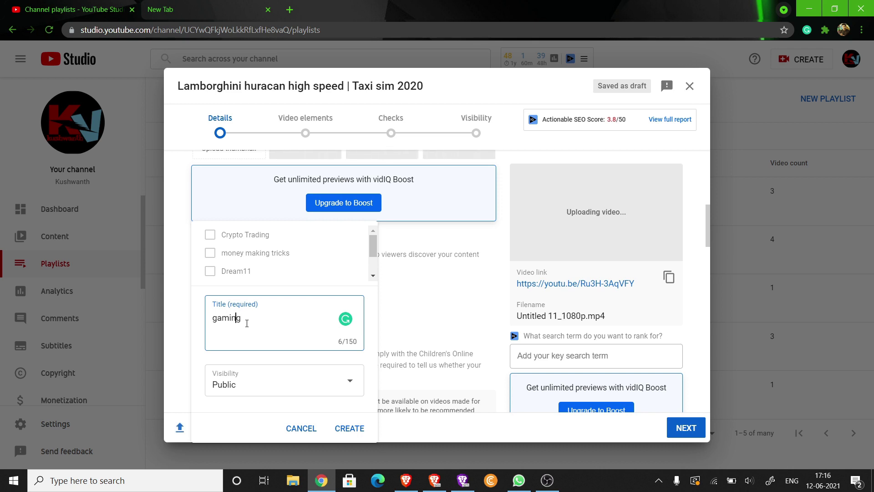
{"action": "key", "text": "Left"}
{"action": "key", "text": "Left"}
{"action": "key", "text": "Left"}
{"action": "key", "text": "Left"}
{"action": "key", "text": "Left"}
{"action": "key", "text": "Left"}
{"action": "key", "text": "Delete"}
{"action": "type", "text": "G"}
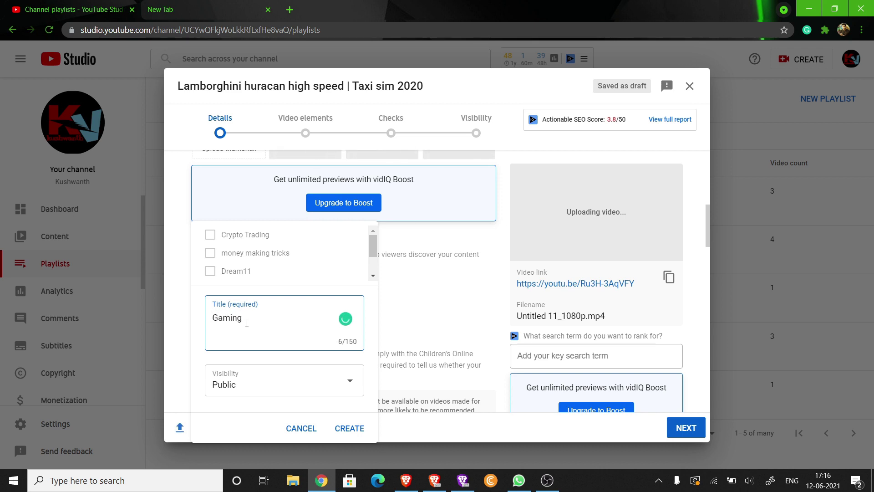
{"action": "left_click", "coordinate": [347, 427]}
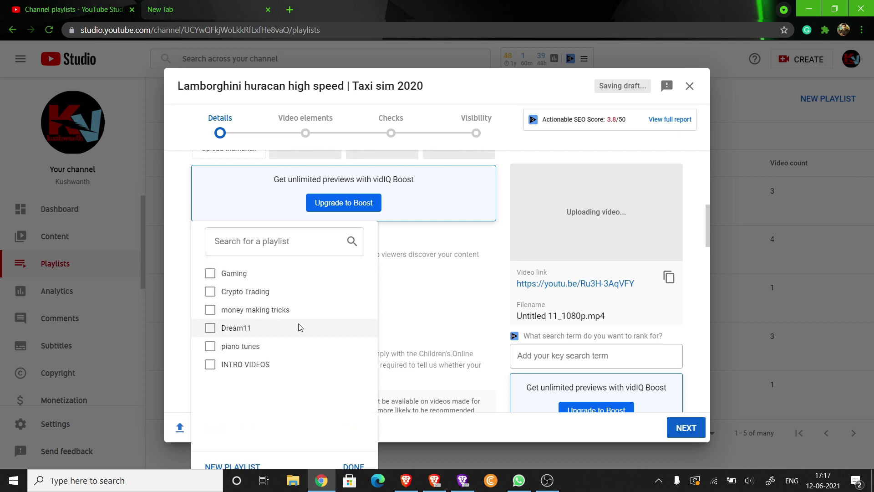
{"action": "left_click", "coordinate": [248, 273]}
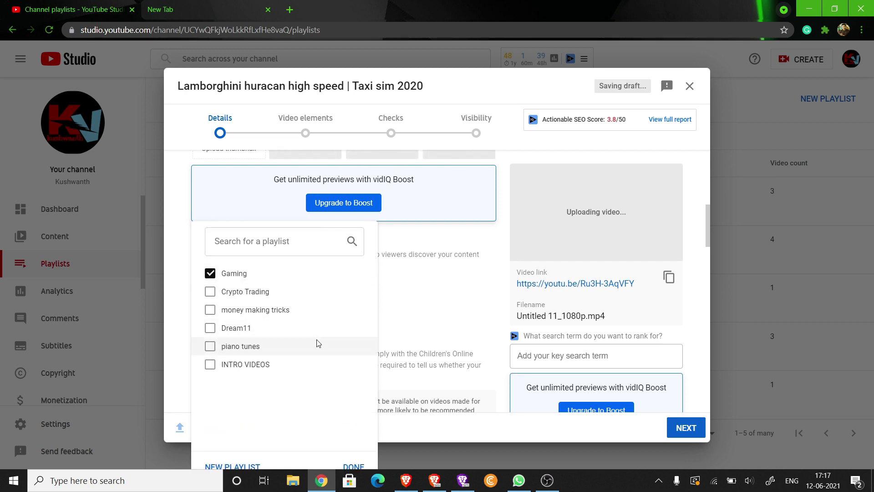
{"action": "left_click", "coordinate": [353, 464]}
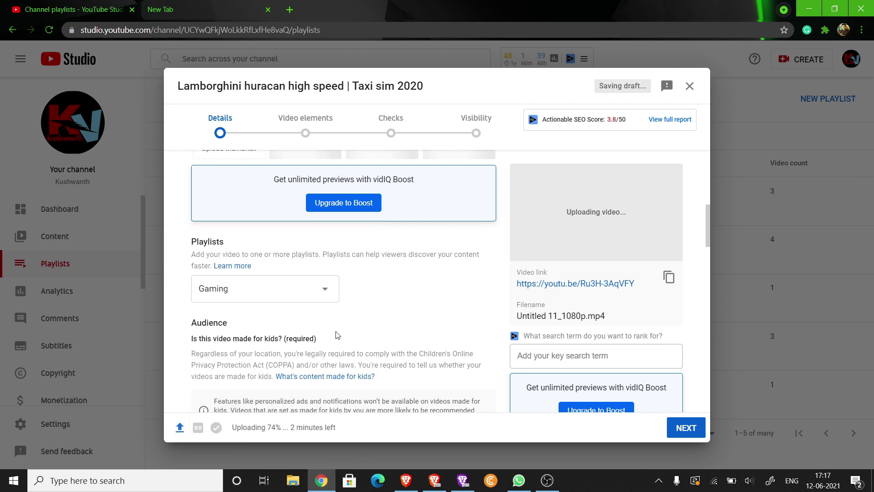
Mark the video as not made for kids and expand the advanced age restriction options
{"action": "scroll", "coordinate": [336, 332], "scroll_direction": "down", "scroll_amount": 2}
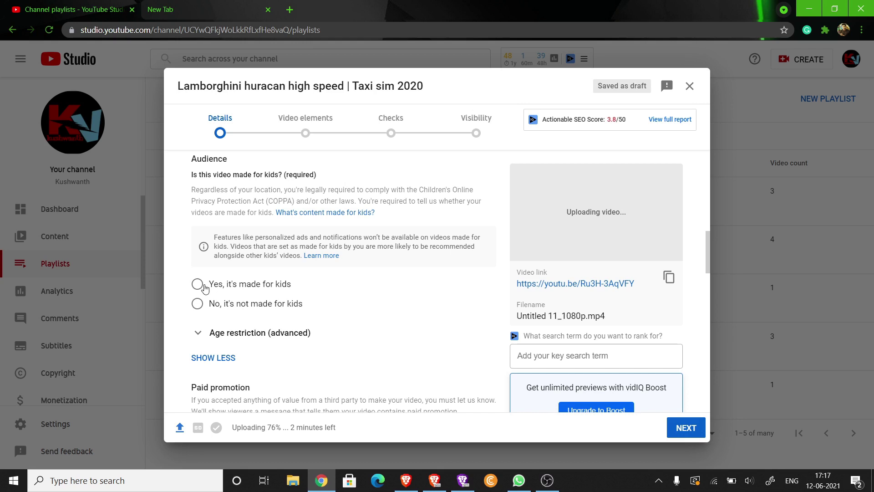
{"action": "left_click", "coordinate": [213, 308]}
{"action": "left_click", "coordinate": [259, 336]}
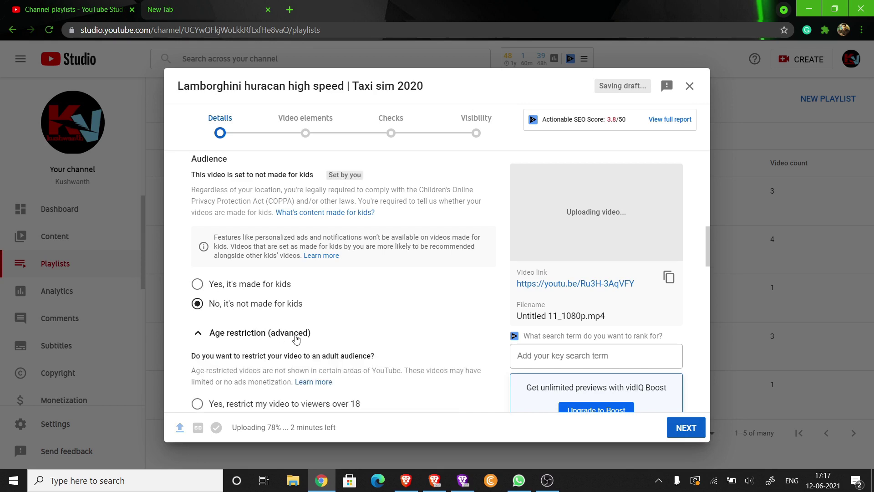
{"action": "scroll", "coordinate": [285, 354], "scroll_direction": "down", "scroll_amount": 1}
{"action": "scroll", "coordinate": [285, 353], "scroll_direction": "down", "scroll_amount": 1}
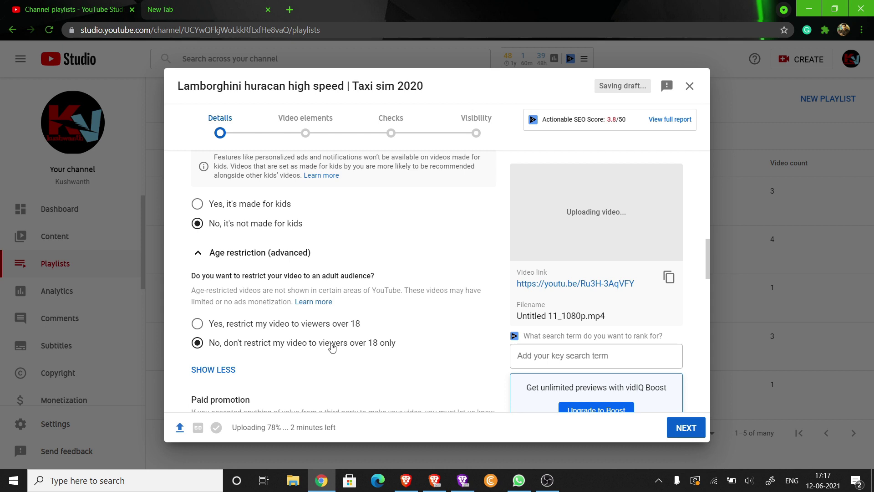
Add "lamborghini huracan" tags ending in "sound exhaust", "high speed", "high crash", "taxi sim 2020" and "game play", plus "taxi sim 2020 lamborghini game play"
{"action": "scroll", "coordinate": [376, 348], "scroll_direction": "down", "scroll_amount": 3}
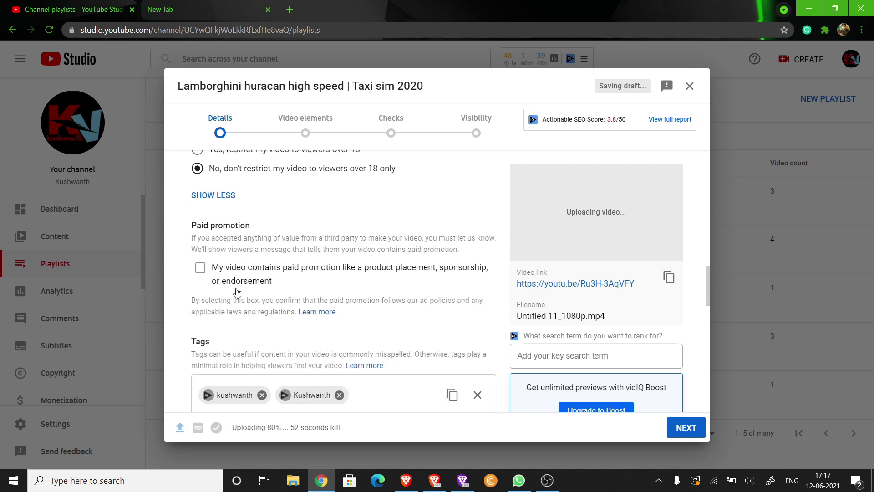
{"action": "scroll", "coordinate": [279, 310], "scroll_direction": "down", "scroll_amount": 3}
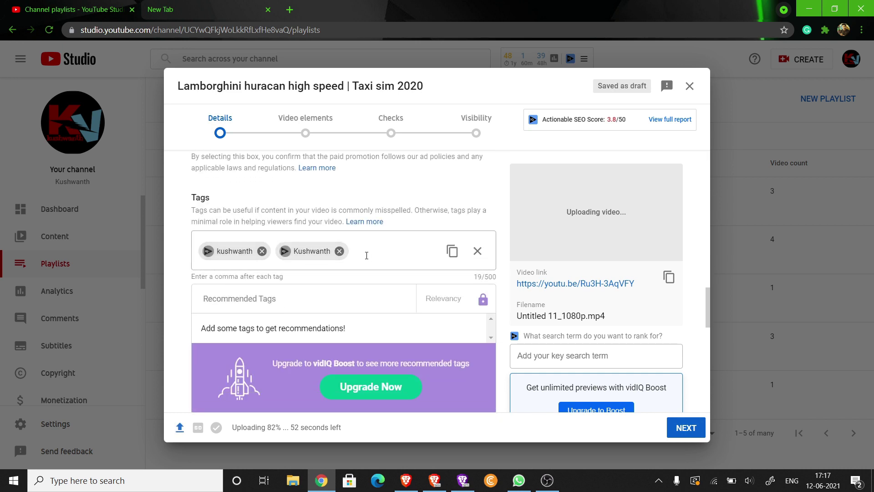
{"action": "left_click", "coordinate": [370, 255]}
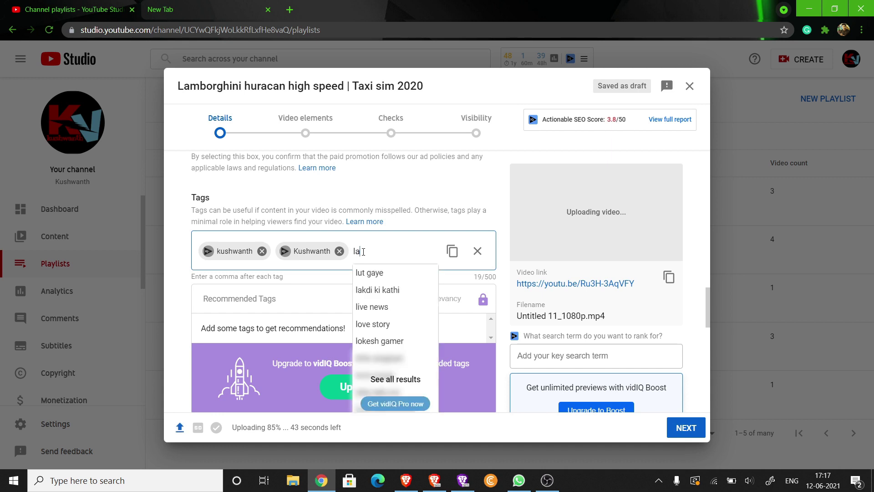
{"action": "type", "text": "mborghi"}
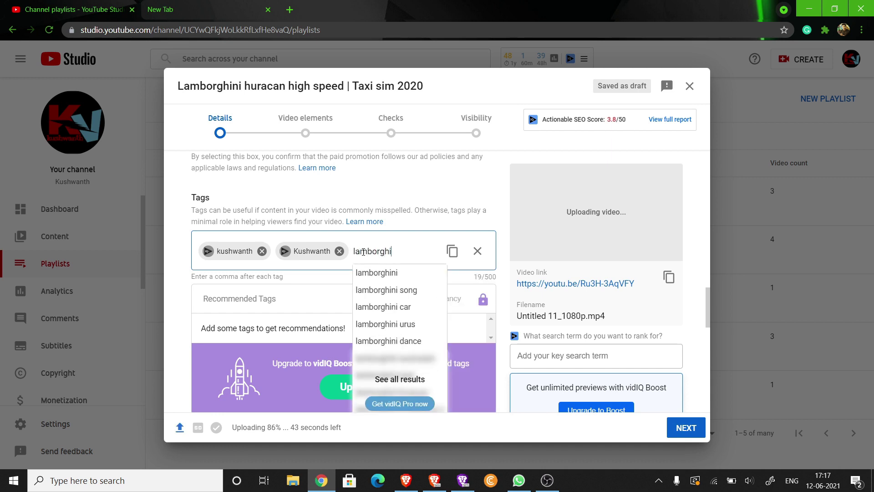
{"action": "type", "text": "ni hura"}
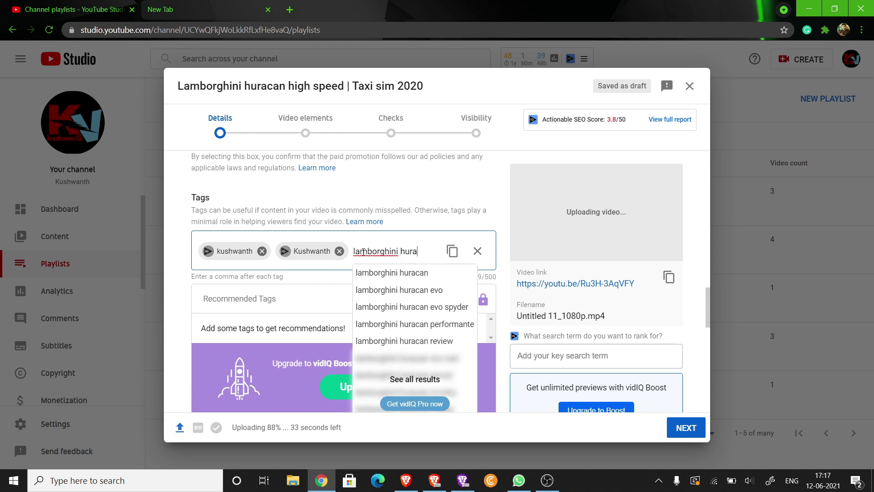
{"action": "type", "text": "can sound exhaust,lamborghini huracan high speed,lamborghini huracan high crash,lamborghini huracan taxi si"}
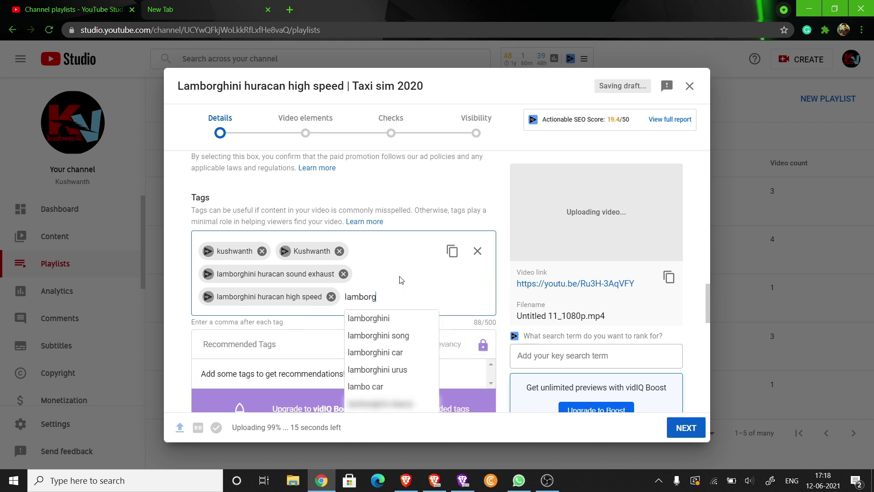
{"action": "type", "text": "m 2020,lamborghini huracan game play,taxi sim 2020 lamborghini game play,"}
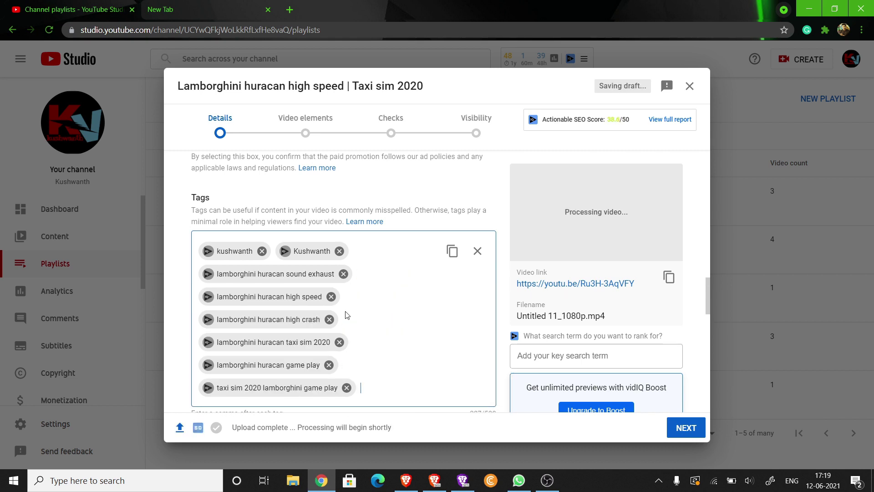
Review the entered video details and examine the full vidIQ SEO report with its checklist
{"action": "scroll", "coordinate": [359, 323], "scroll_direction": "down", "scroll_amount": 3}
{"action": "scroll", "coordinate": [410, 237], "scroll_direction": "down", "scroll_amount": 1}
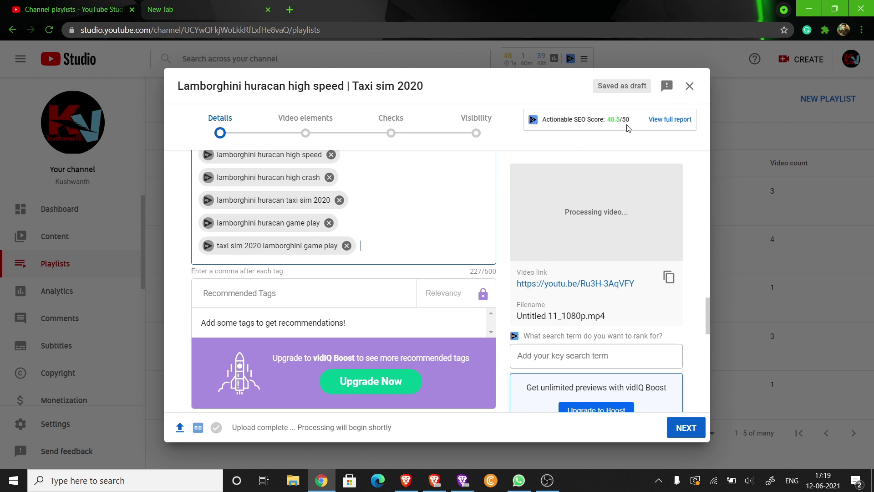
{"action": "scroll", "coordinate": [564, 227], "scroll_direction": "up", "scroll_amount": 10}
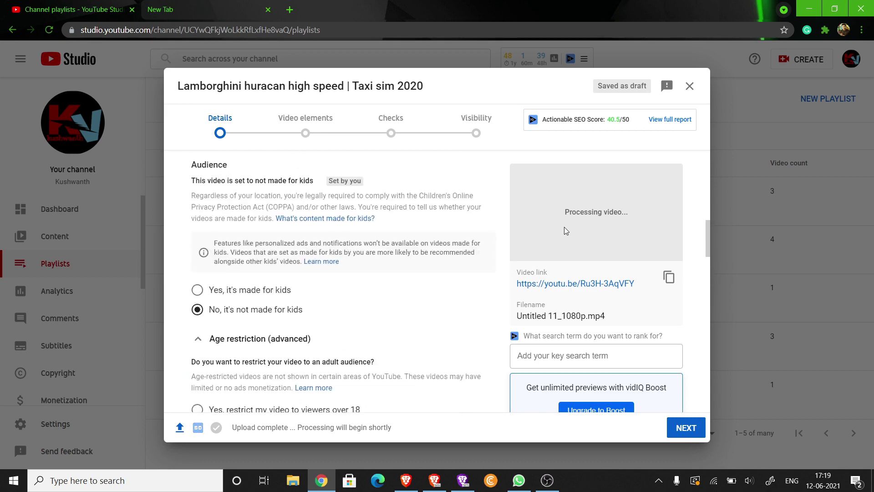
{"action": "scroll", "coordinate": [564, 227], "scroll_direction": "up", "scroll_amount": 5}
{"action": "scroll", "coordinate": [565, 227], "scroll_direction": "down", "scroll_amount": 3}
{"action": "scroll", "coordinate": [565, 227], "scroll_direction": "up", "scroll_amount": 4}
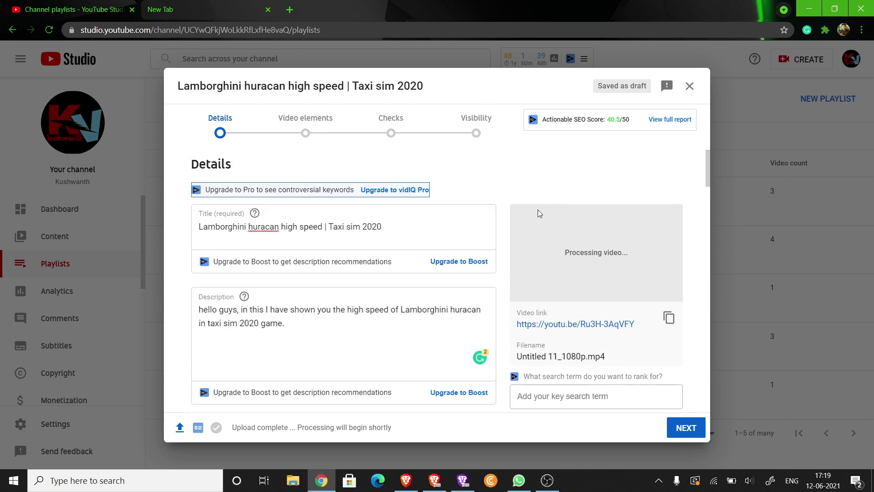
{"action": "scroll", "coordinate": [537, 209], "scroll_direction": "down", "scroll_amount": 5}
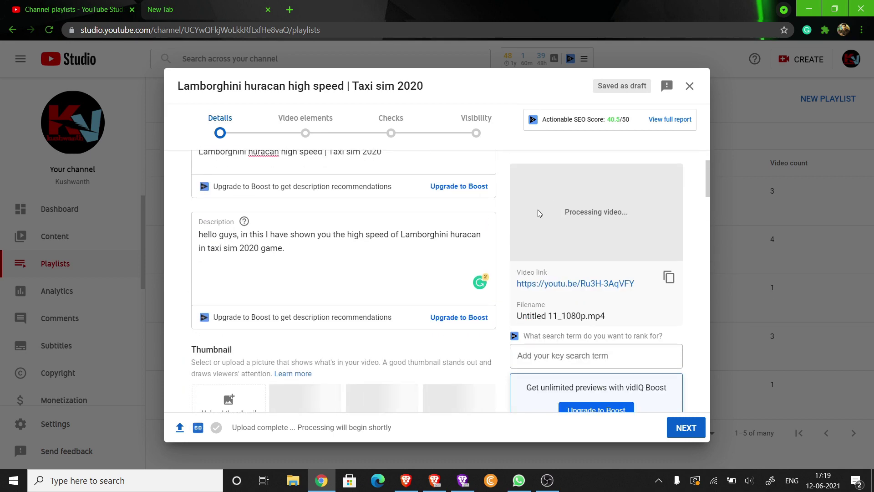
{"action": "left_click", "coordinate": [677, 122]}
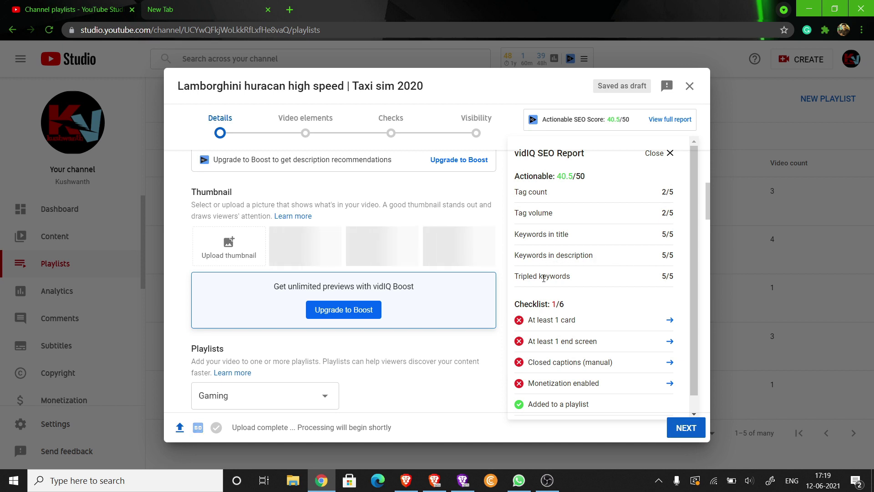
{"action": "scroll", "coordinate": [630, 291], "scroll_direction": "down", "scroll_amount": 1}
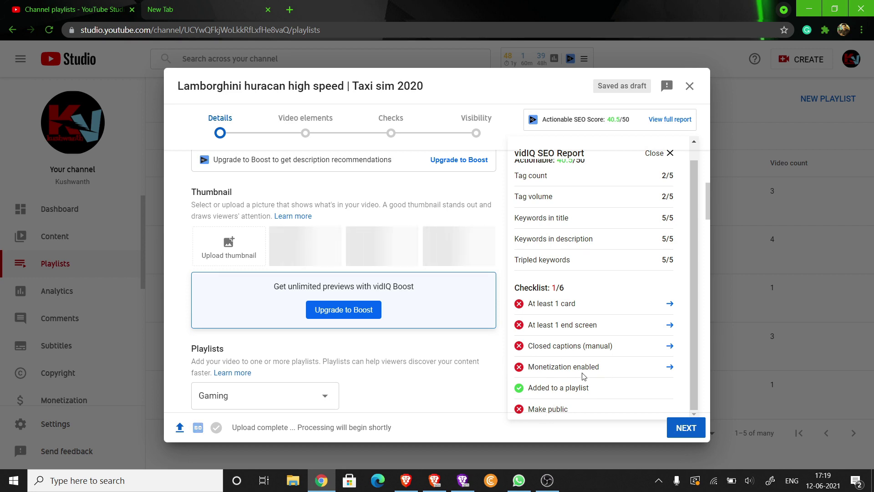
Set the video language to Telugu in the language and captions certification section
{"action": "scroll", "coordinate": [416, 340], "scroll_direction": "down", "scroll_amount": 20}
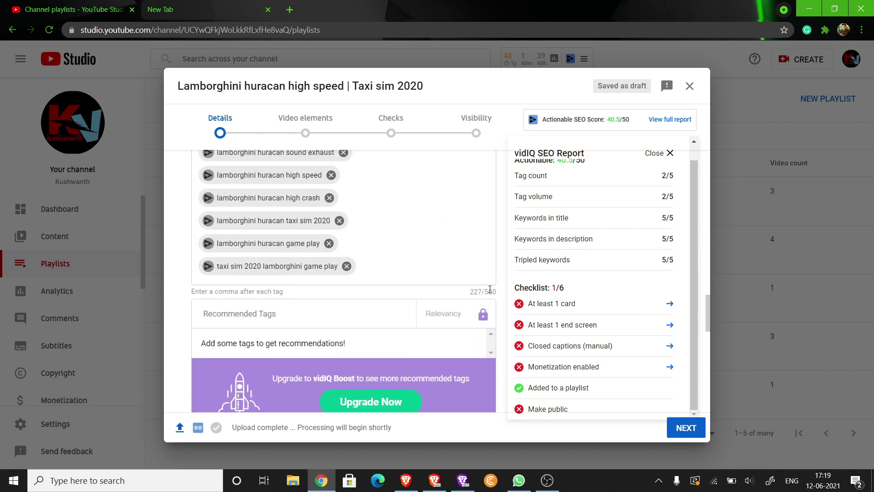
{"action": "scroll", "coordinate": [411, 237], "scroll_direction": "down", "scroll_amount": 6}
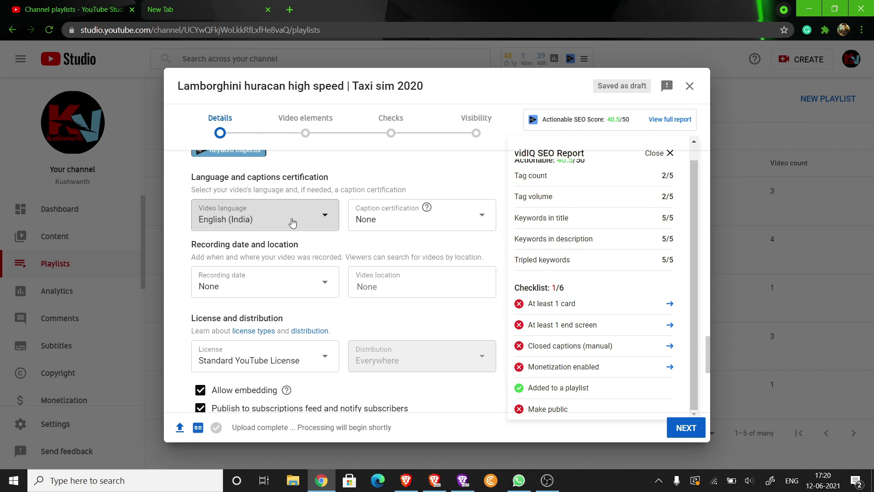
{"action": "left_click", "coordinate": [293, 222]}
{"action": "scroll", "coordinate": [260, 333], "scroll_direction": "down", "scroll_amount": 5}
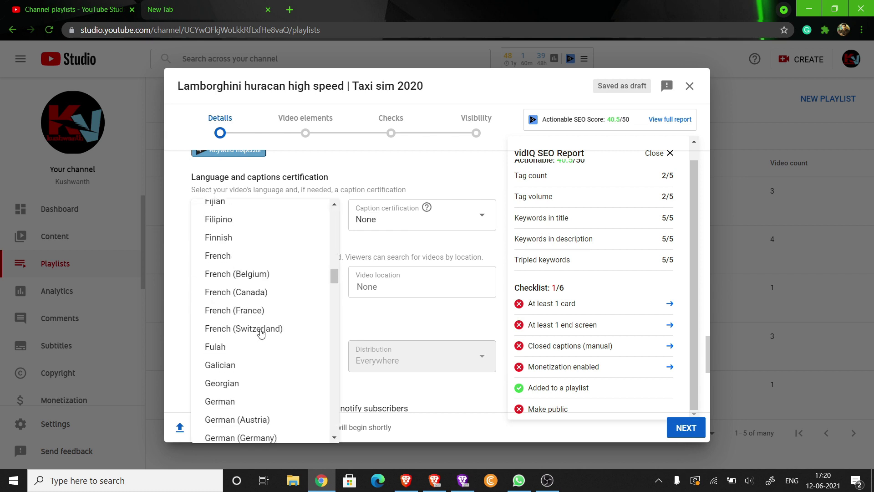
{"action": "scroll", "coordinate": [261, 333], "scroll_direction": "down", "scroll_amount": 20}
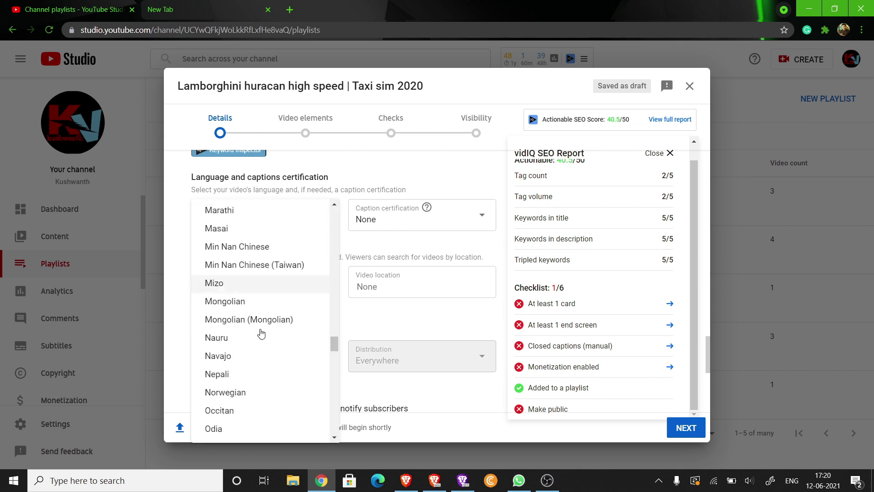
{"action": "scroll", "coordinate": [261, 333], "scroll_direction": "down", "scroll_amount": 20}
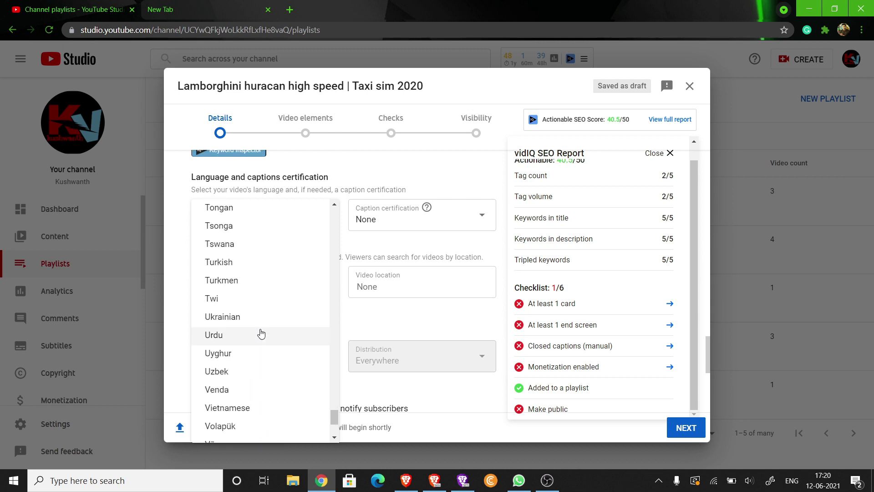
{"action": "scroll", "coordinate": [261, 333], "scroll_direction": "up", "scroll_amount": 6}
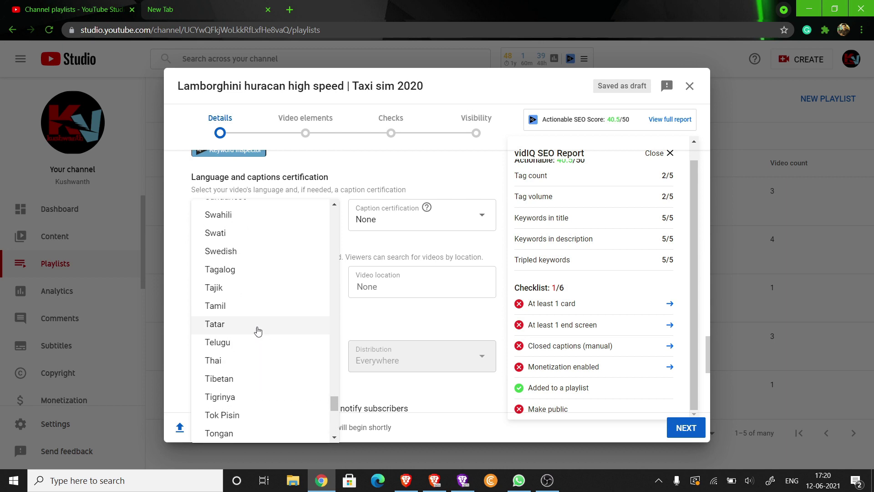
{"action": "left_click", "coordinate": [258, 342]}
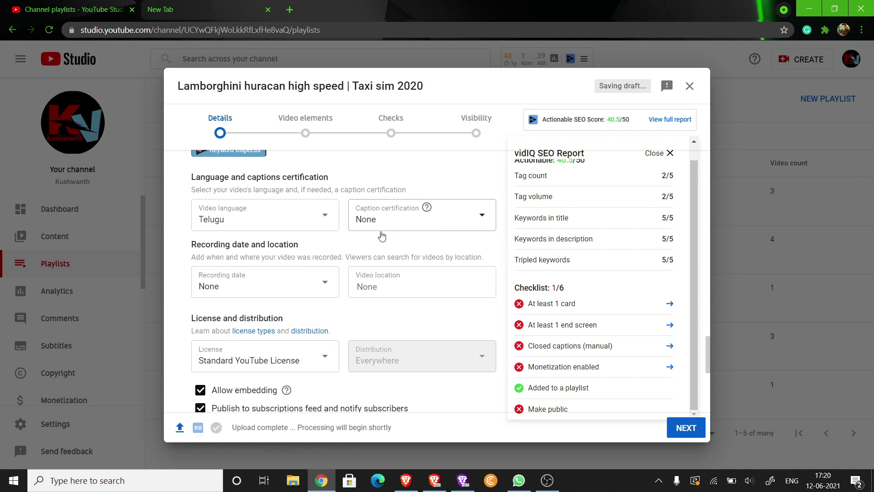
{"action": "scroll", "coordinate": [391, 332], "scroll_direction": "down", "scroll_amount": 1}
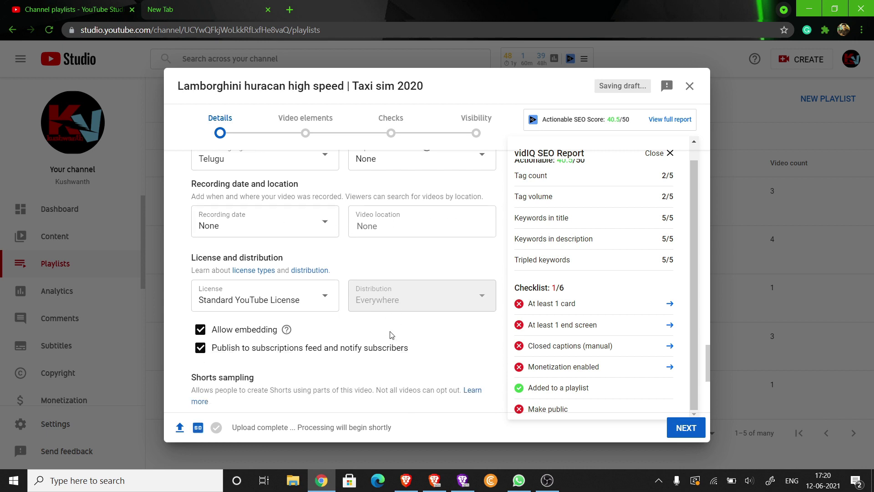
Set the video category to Gaming and the comment visibility to allow all comments
{"action": "scroll", "coordinate": [391, 335], "scroll_direction": "down", "scroll_amount": 4}
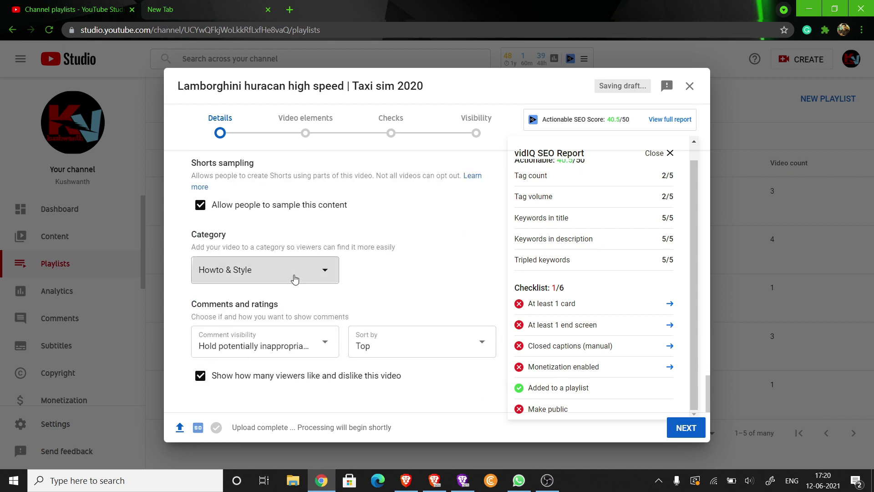
{"action": "left_click", "coordinate": [294, 279]}
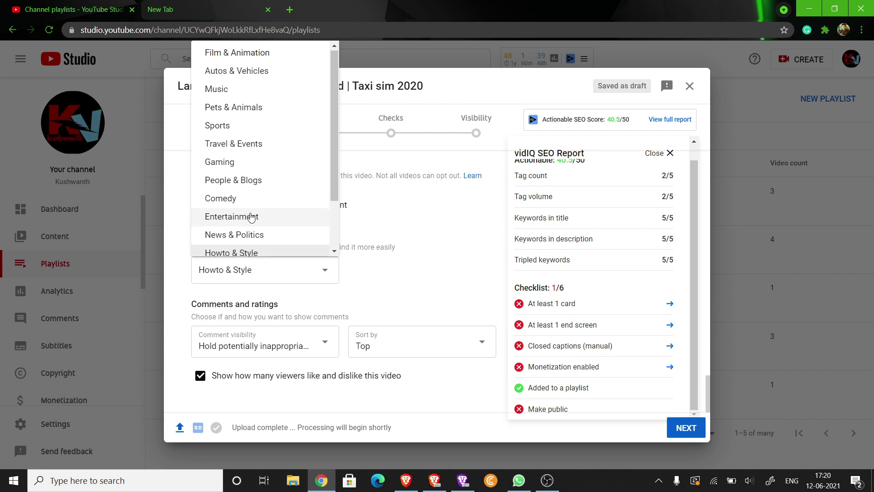
{"action": "left_click", "coordinate": [221, 162]}
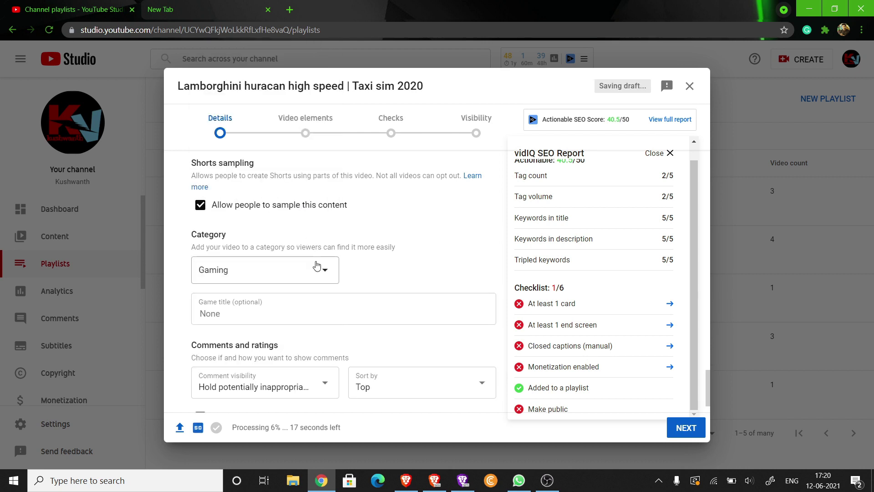
{"action": "scroll", "coordinate": [317, 266], "scroll_direction": "down", "scroll_amount": 1}
{"action": "left_click", "coordinate": [293, 344]}
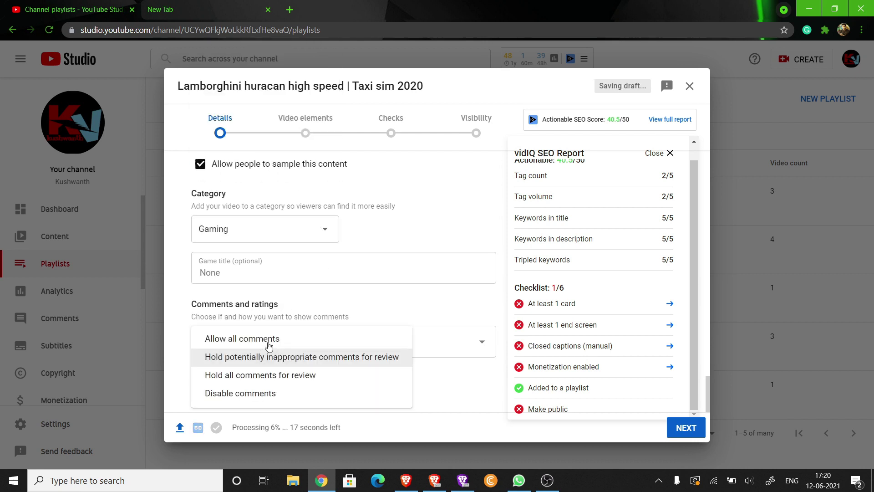
{"action": "left_click", "coordinate": [292, 341]}
{"action": "scroll", "coordinate": [365, 314], "scroll_direction": "up", "scroll_amount": 15}
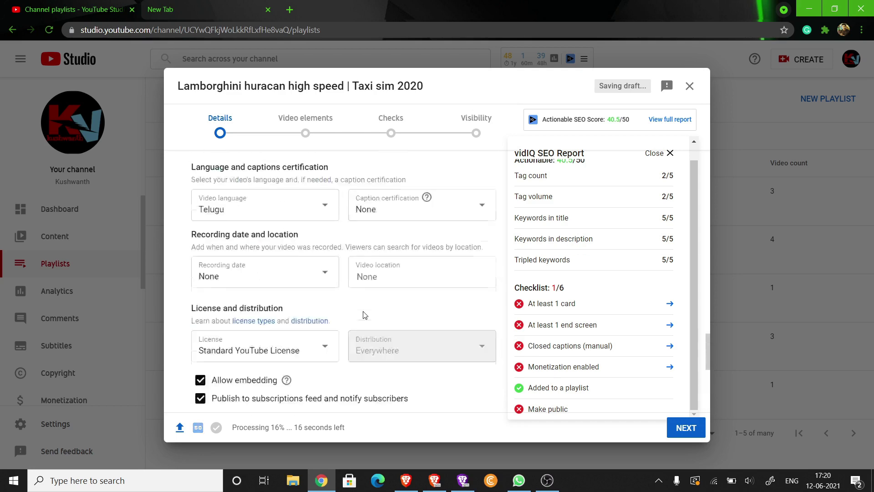
{"action": "scroll", "coordinate": [364, 315], "scroll_direction": "up", "scroll_amount": 8}
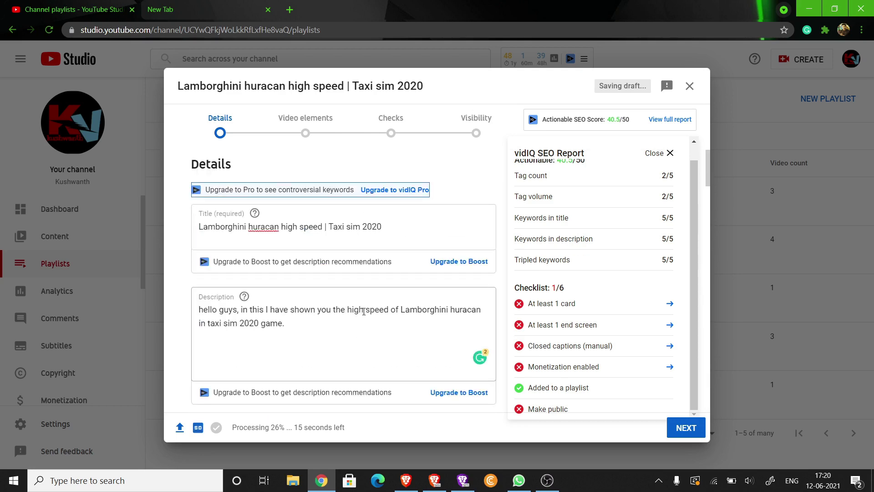
Go to the video elements stage, close the vidIQ report and start an end screen from the "1 playlist, 1 subscribe" template
{"action": "left_click", "coordinate": [306, 121]}
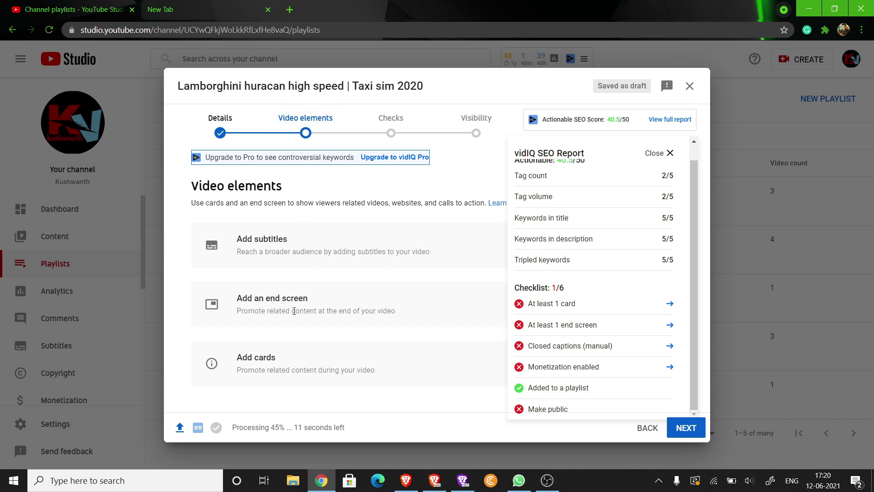
{"action": "left_click", "coordinate": [670, 154]}
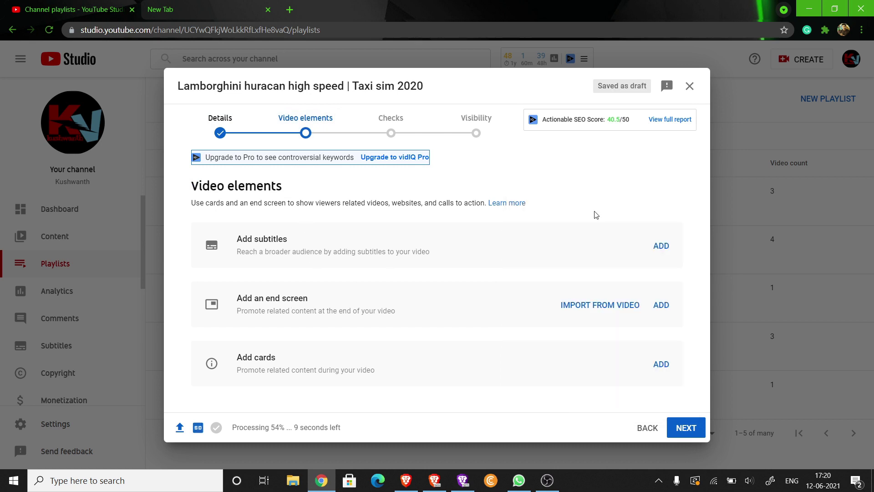
{"action": "left_click", "coordinate": [660, 306]}
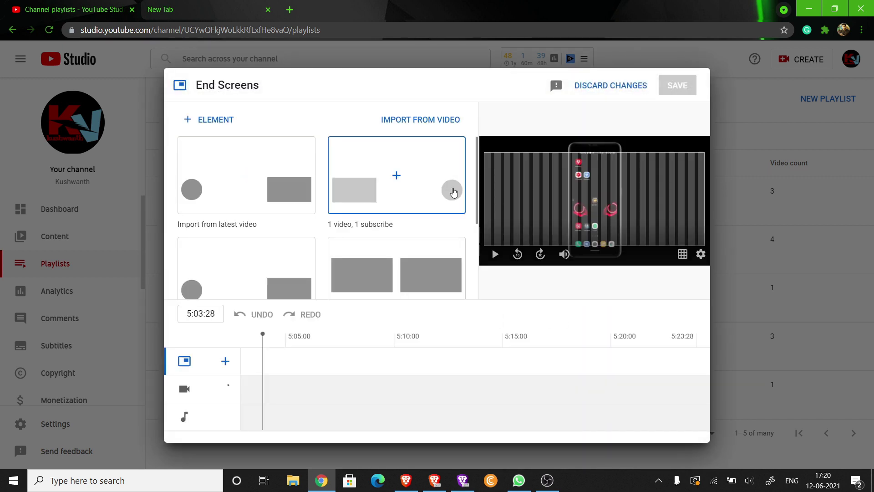
{"action": "scroll", "coordinate": [356, 198], "scroll_direction": "down", "scroll_amount": 1}
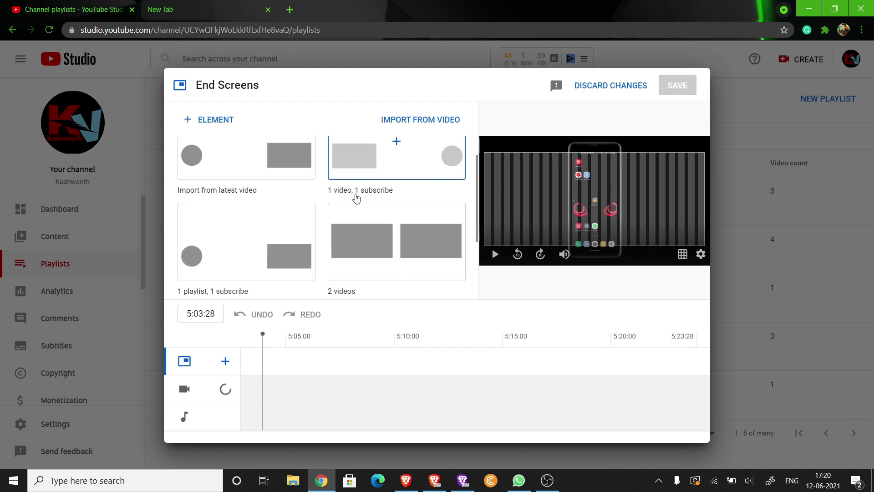
{"action": "left_click", "coordinate": [277, 229]}
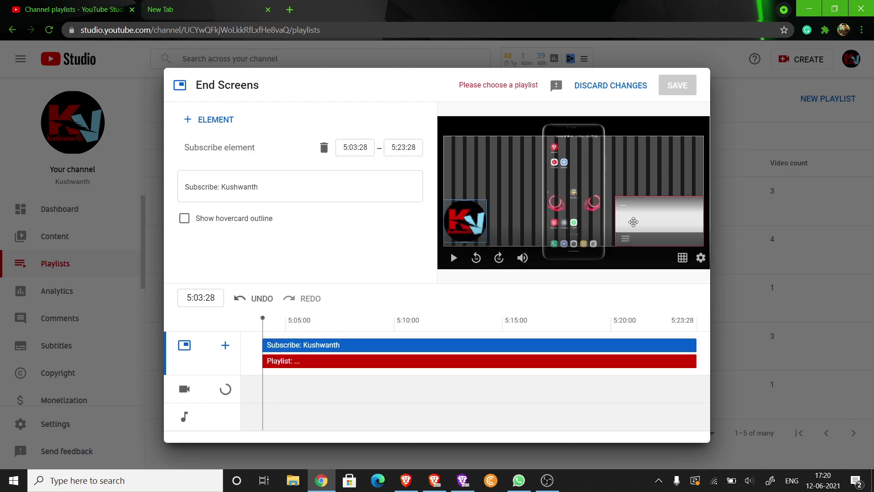
Add a video element to the end screen featuring the specific channel video "Brave browser earn money telugu"
{"action": "left_click", "coordinate": [657, 217]}
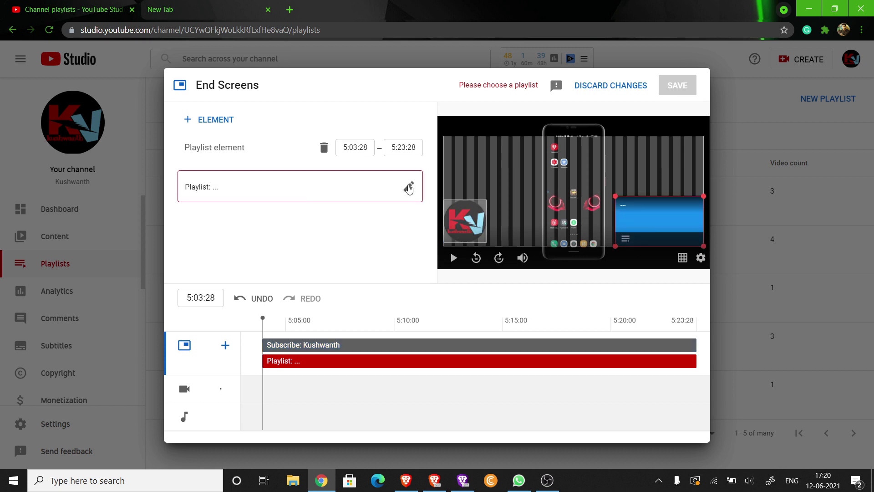
{"action": "left_click", "coordinate": [211, 118]}
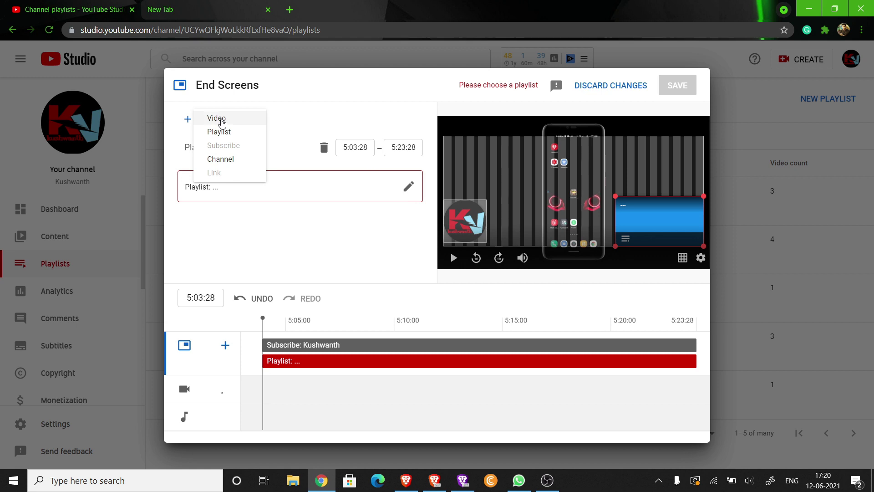
{"action": "left_click", "coordinate": [219, 118]}
{"action": "scroll", "coordinate": [246, 205], "scroll_direction": "down", "scroll_amount": 1}
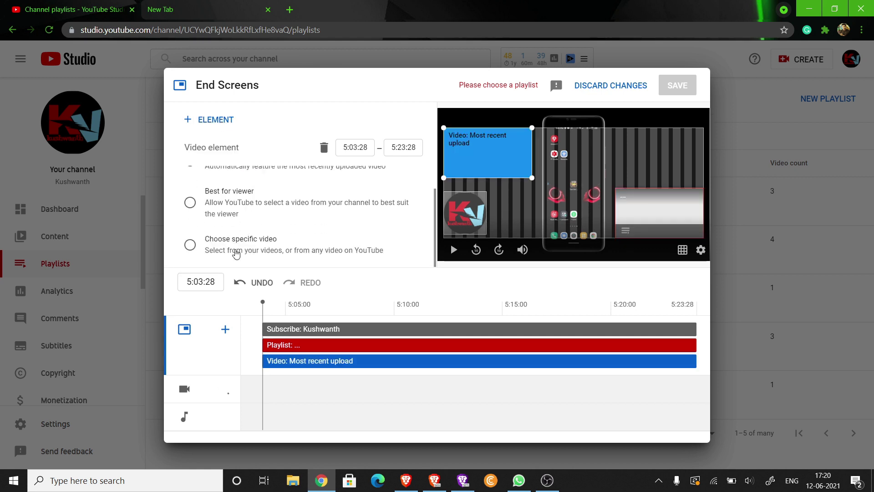
{"action": "left_click", "coordinate": [236, 253]}
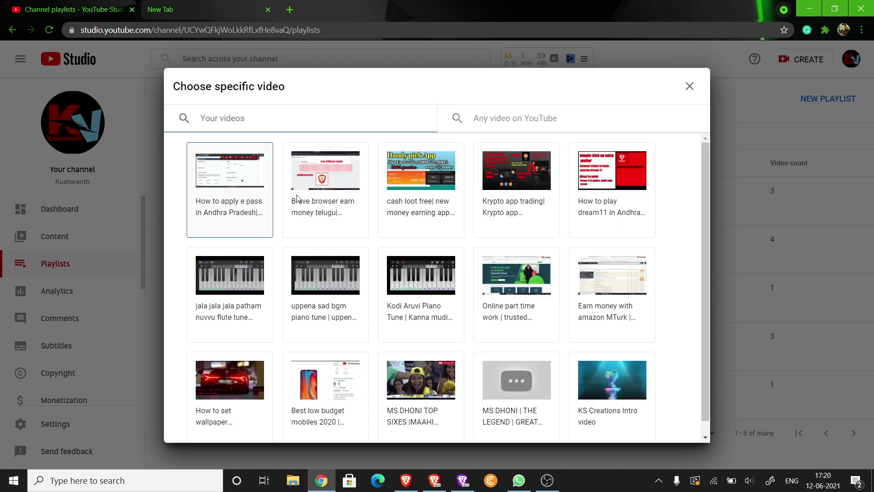
{"action": "left_click", "coordinate": [314, 199]}
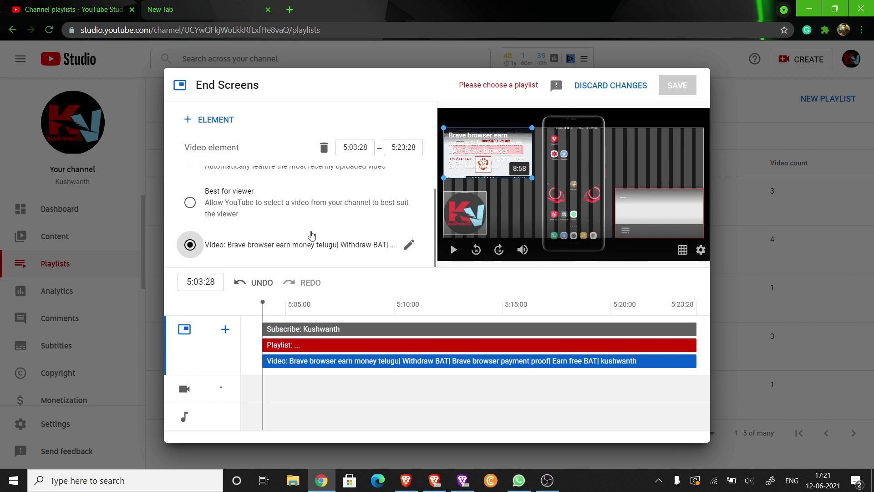
Delete the playlist element, move the video element into its place in the frame's lower-right corner, and save the end screen
{"action": "scroll", "coordinate": [303, 241], "scroll_direction": "up", "scroll_amount": 1}
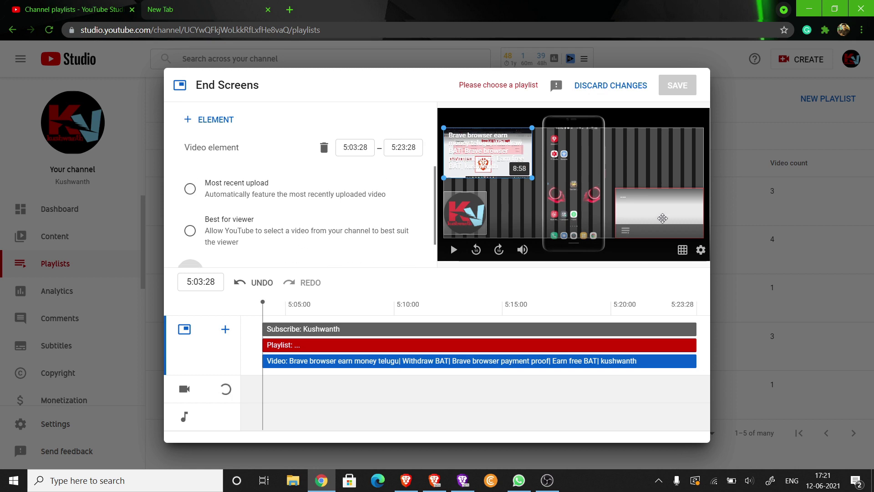
{"action": "left_click", "coordinate": [656, 218]}
{"action": "key", "text": "Delete"}
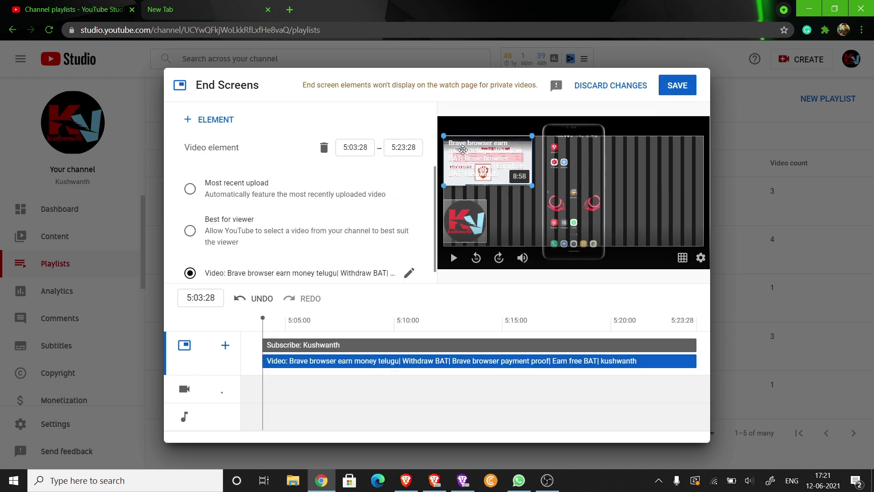
{"action": "left_click_drag", "start_coordinate": [463, 150], "coordinate": [660, 219]}
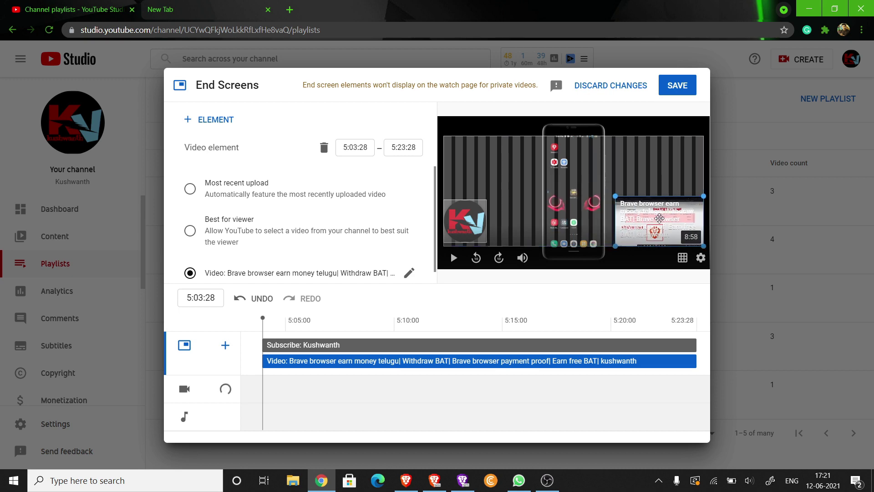
{"action": "left_click", "coordinate": [678, 89]}
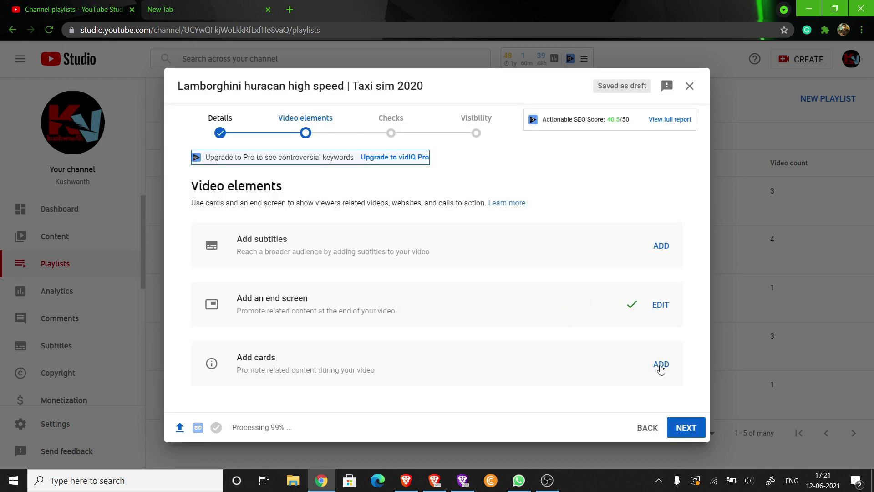
Add a video card for "Brave browser earn money telugu" and place it at 2:55:14 on the timeline
{"action": "left_click", "coordinate": [661, 364]}
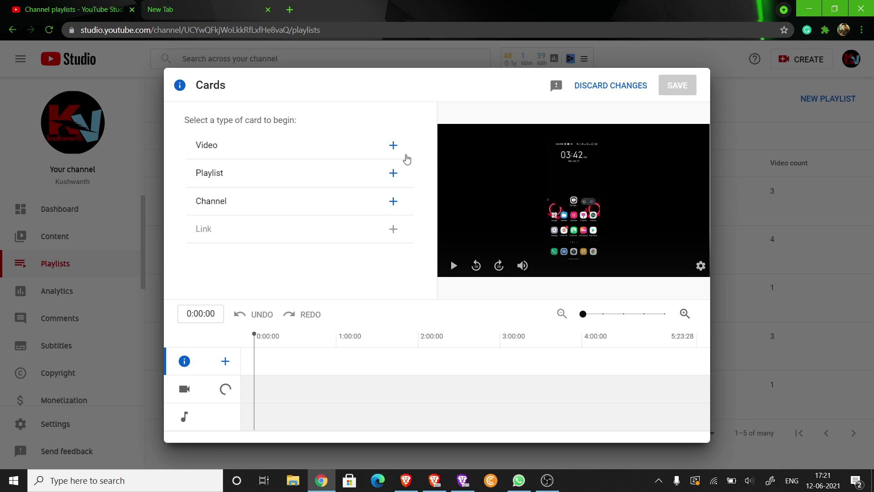
{"action": "left_click", "coordinate": [394, 146]}
{"action": "left_click", "coordinate": [394, 145]}
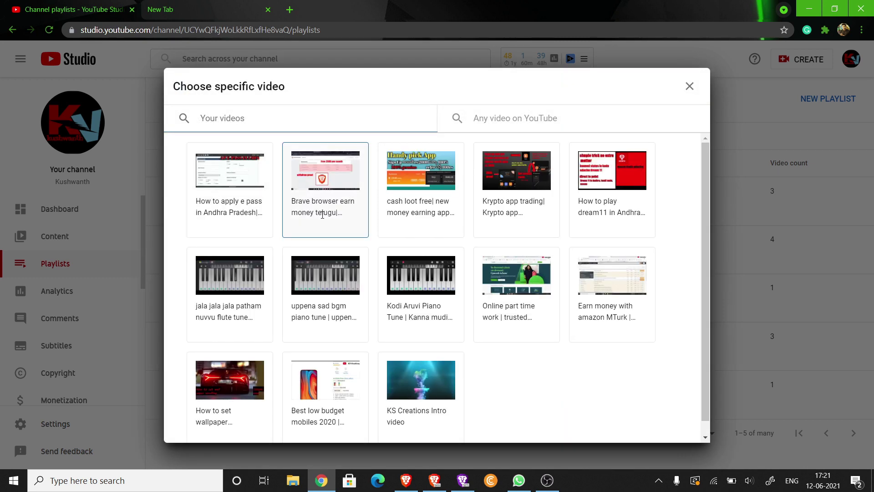
{"action": "left_click", "coordinate": [322, 214]}
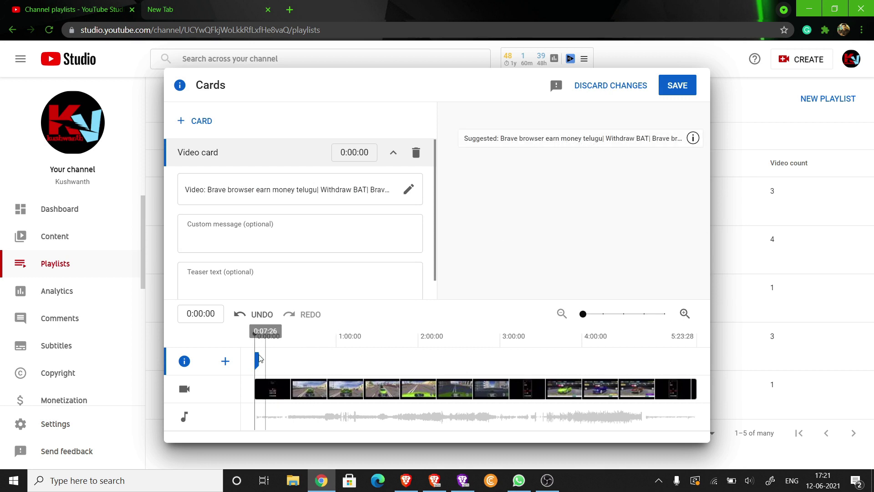
{"action": "left_click_drag", "start_coordinate": [258, 359], "coordinate": [498, 351]}
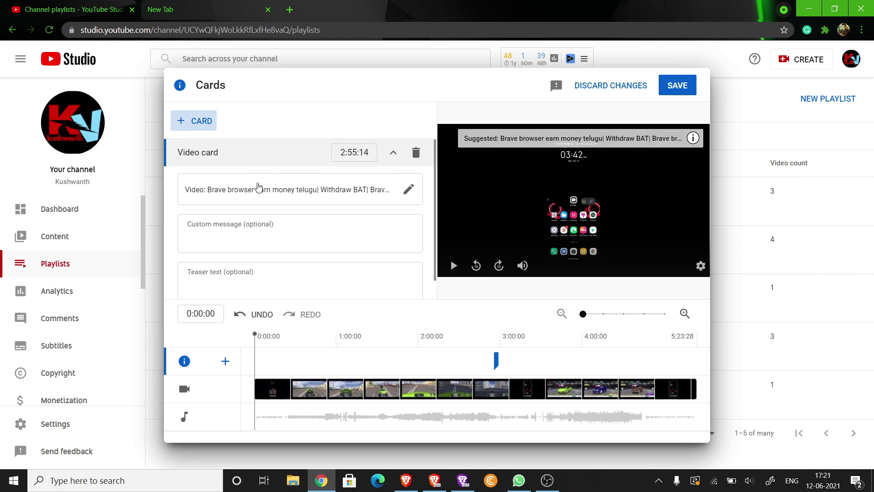
Add a second video card for "uppena sad bgm piano tune" at 4:12:18 on the timeline and save the cards
{"action": "left_click", "coordinate": [195, 120]}
{"action": "left_click", "coordinate": [195, 119]}
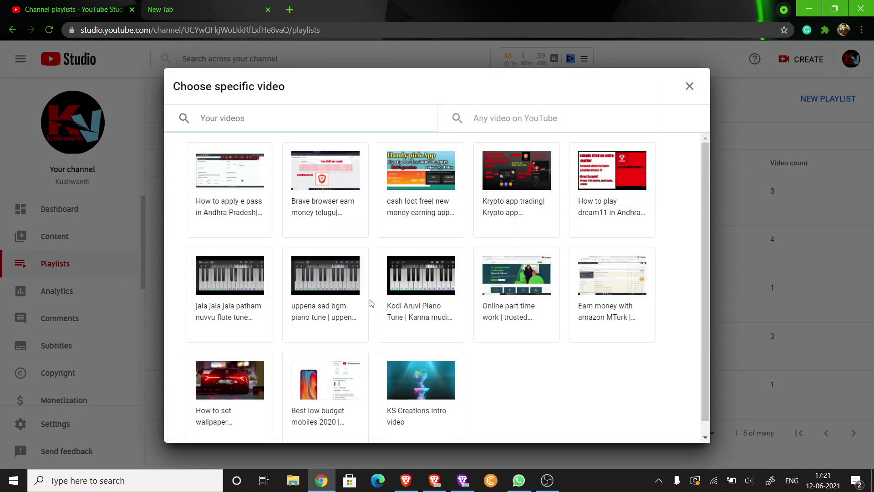
{"action": "left_click", "coordinate": [327, 322]}
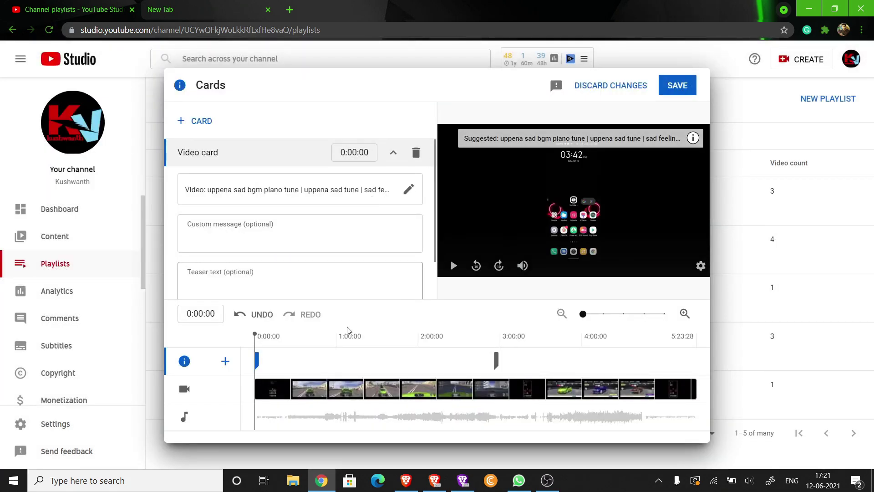
{"action": "mouse_move", "coordinate": [256, 360]}
{"action": "left_mouse_down"}
{"action": "mouse_move", "coordinate": [496, 356]}
{"action": "mouse_move", "coordinate": [601, 338]}
{"action": "left_mouse_up"}
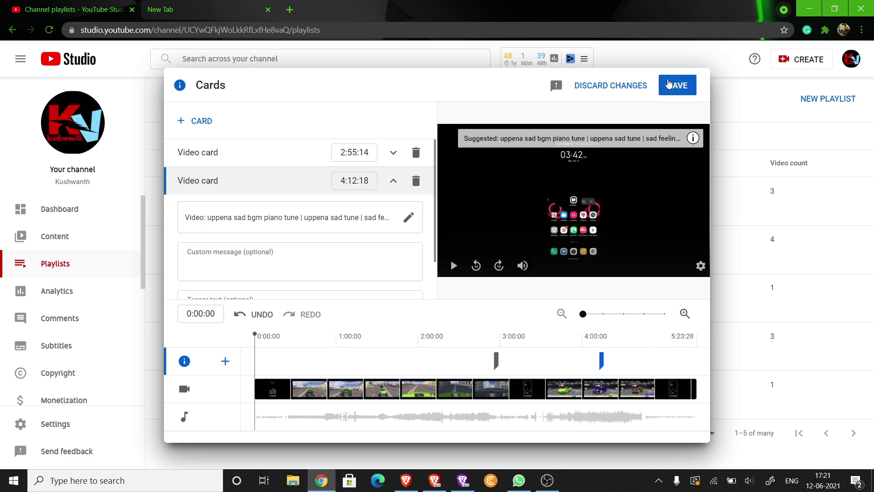
{"action": "left_click", "coordinate": [673, 89]}
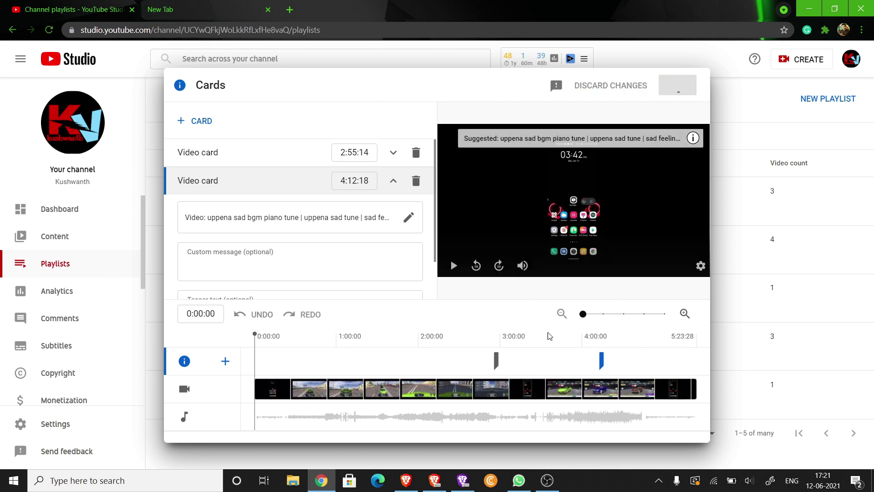